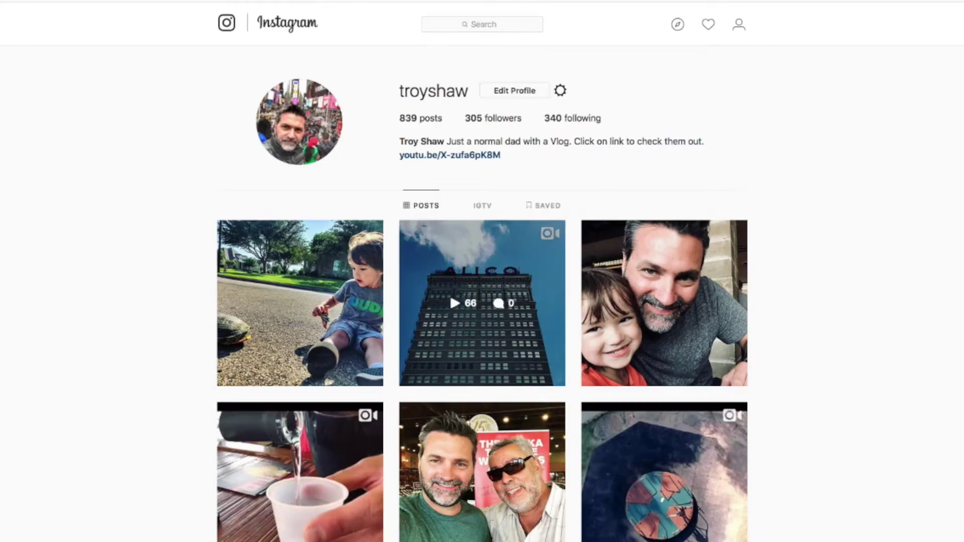
Show the IGTV section of the Instagram profile and open its video upload page.
click(482, 206)
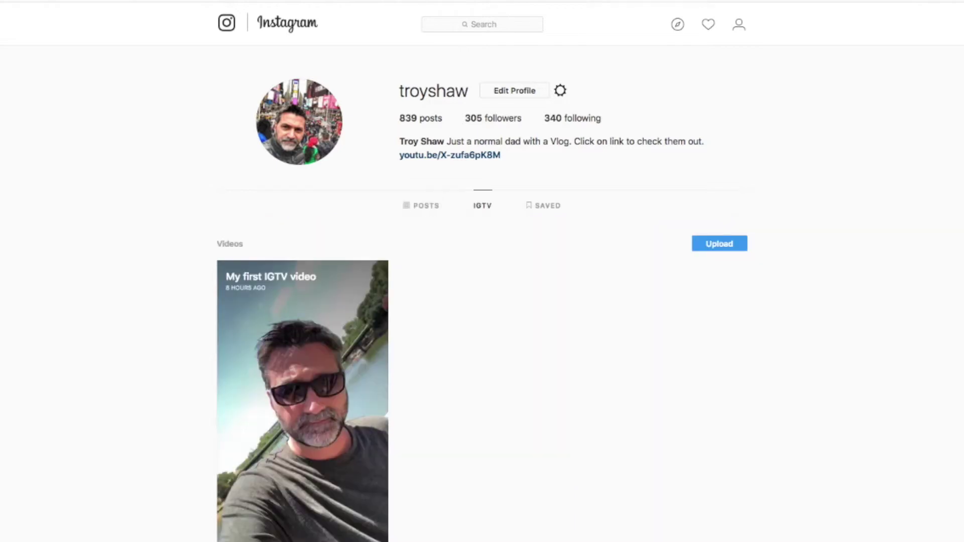
click(719, 244)
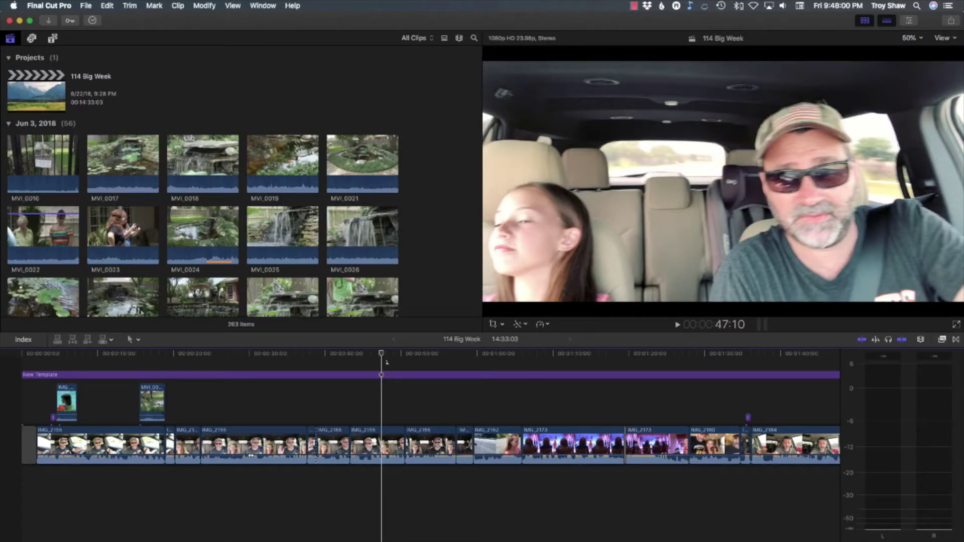
Switch to Final Cut Pro and start a new project named "Big Week IGTV" with the Custom video format.
click(324, 120)
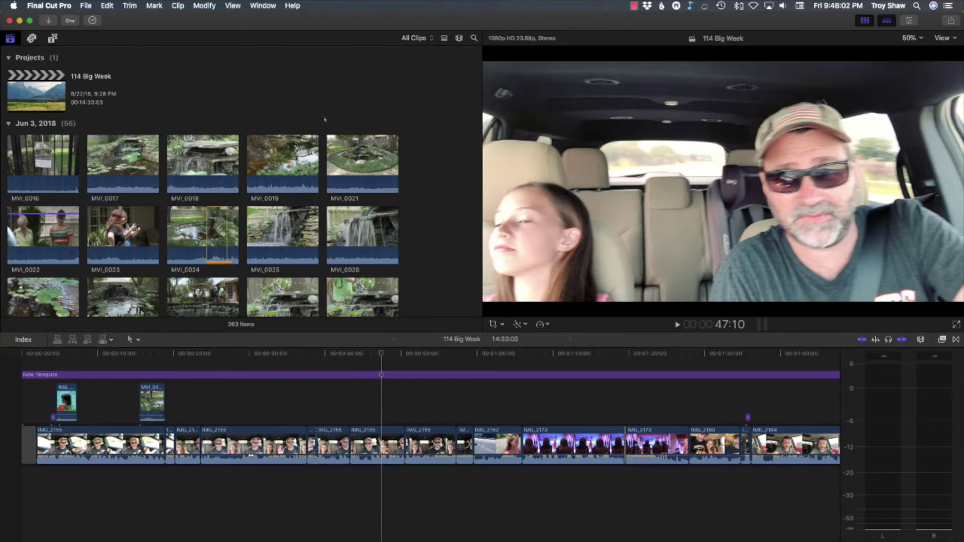
key(super+n)
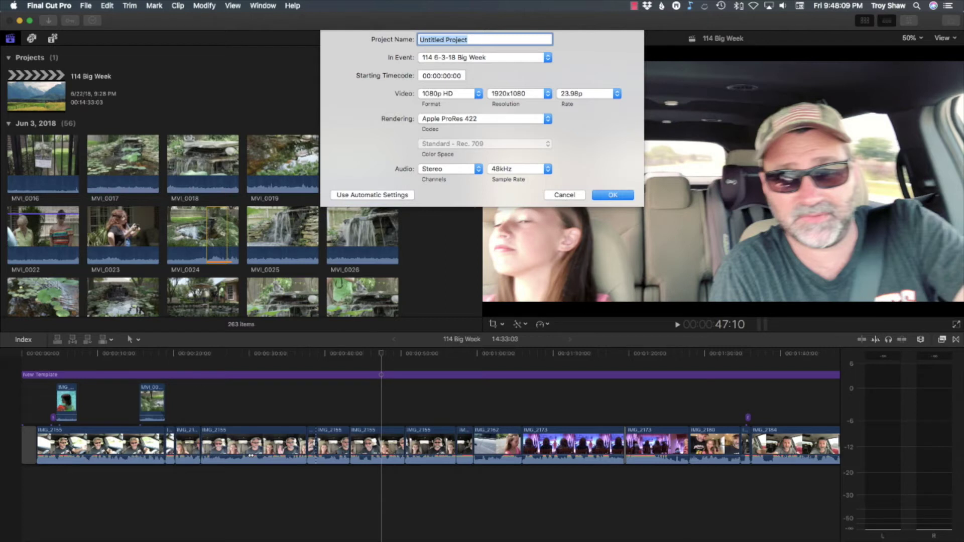
text(Big Week IGTV)
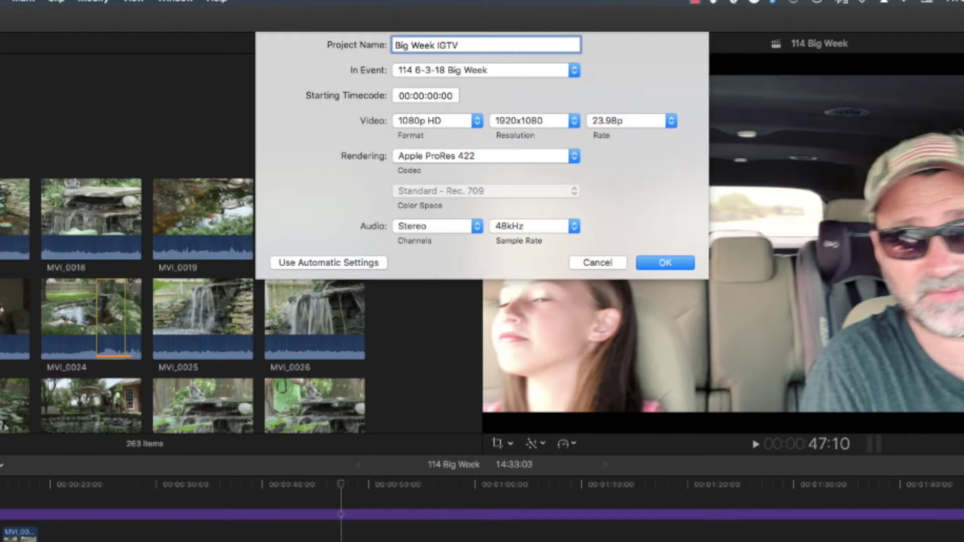
click(437, 122)
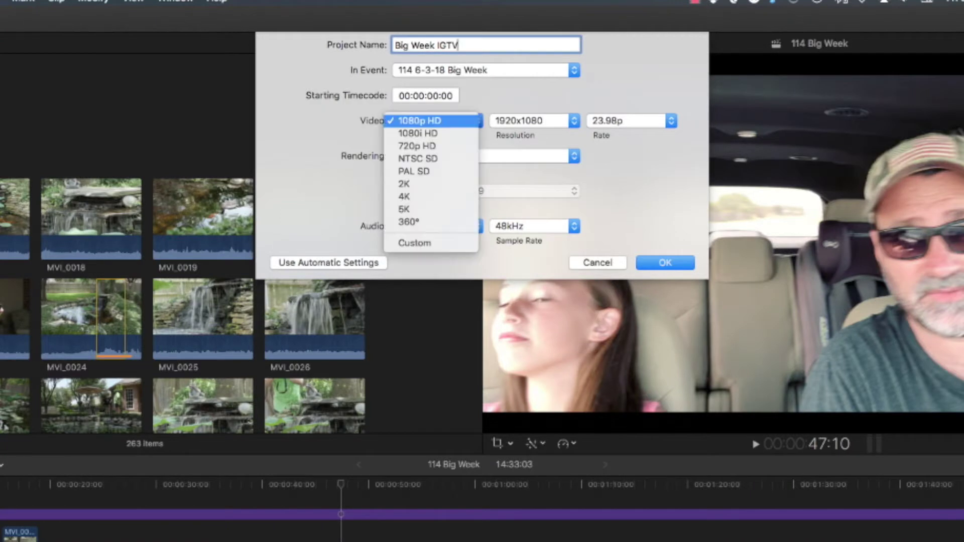
click(436, 121)
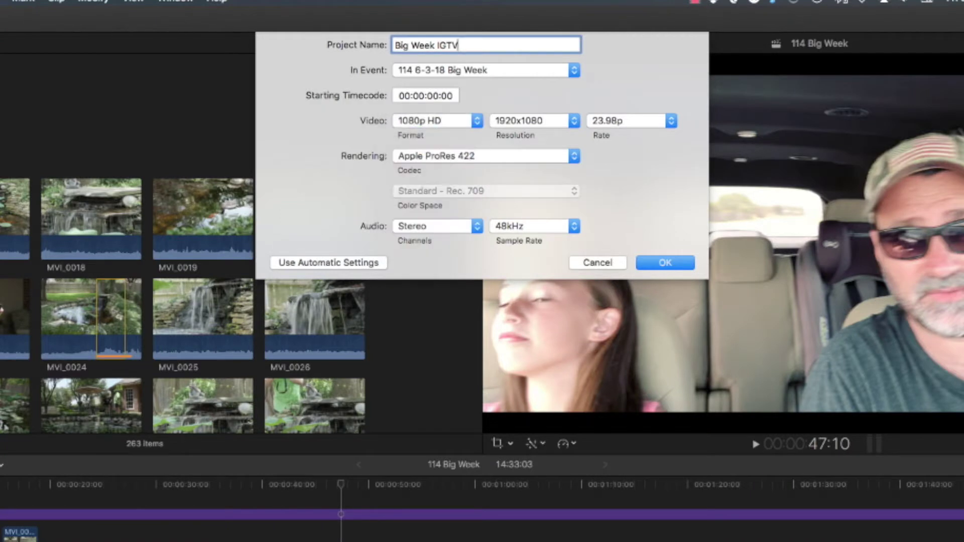
click(435, 121)
click(414, 243)
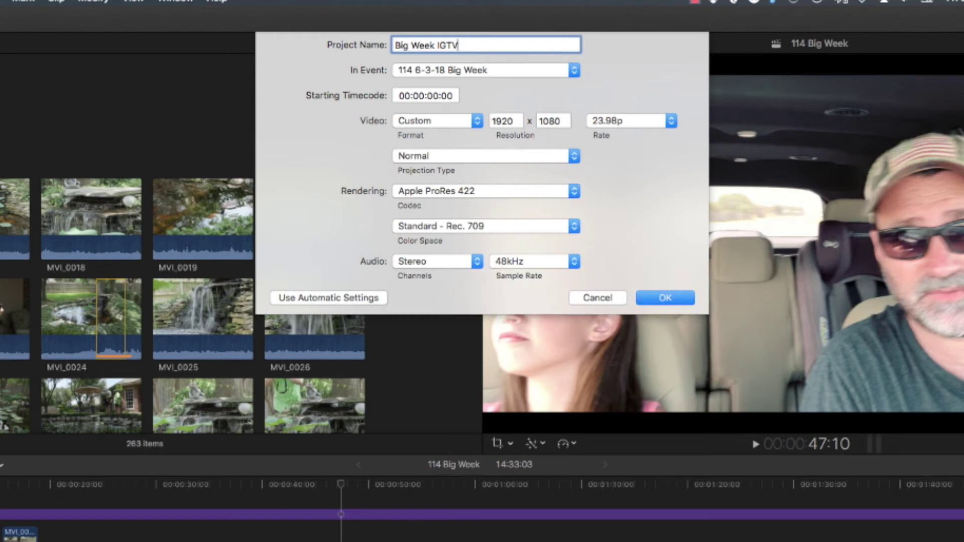
Set the new project's custom resolution to 1080 x 1920 and create the project.
key(Tab)
key(Tab)
text(1080)
key(Tab)
key(BackSpace)
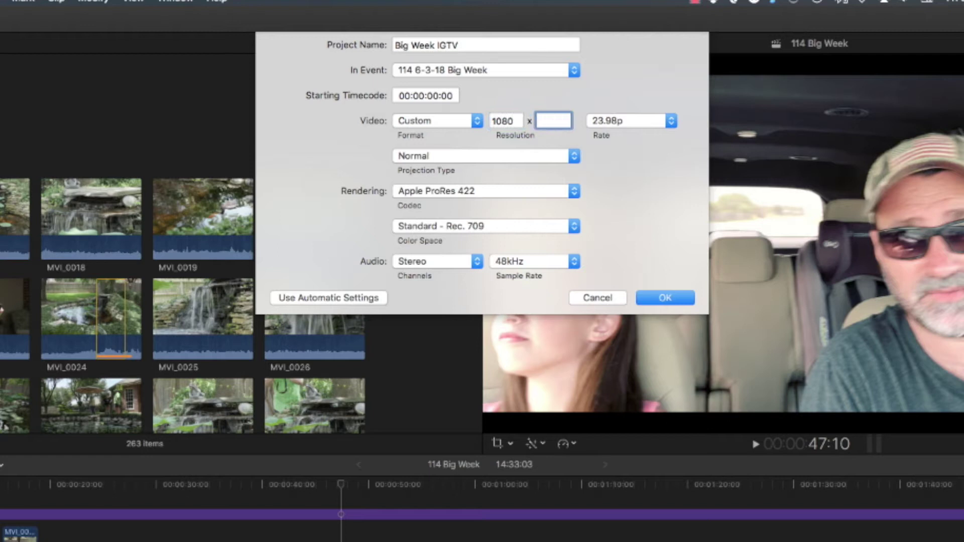
key(Return)
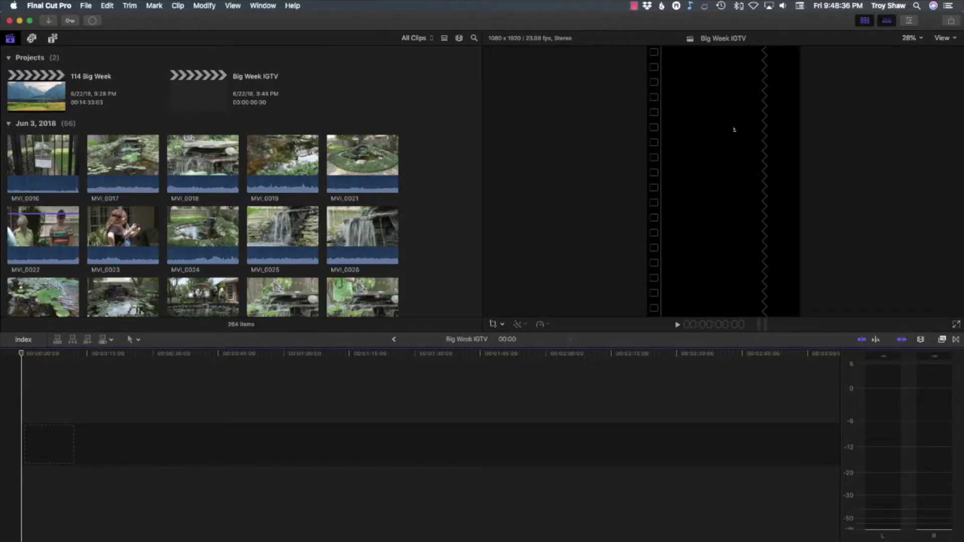
Open the 114 Big Week project in the timeline and go to the car section starting at about 7:38.
double_click(45, 104)
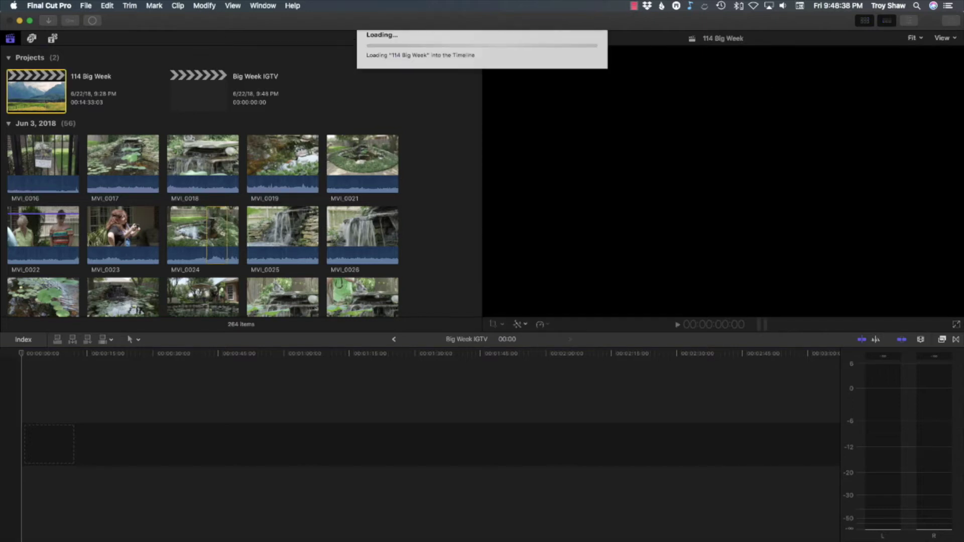
key(shift+z)
drag(378, 365, 413, 365)
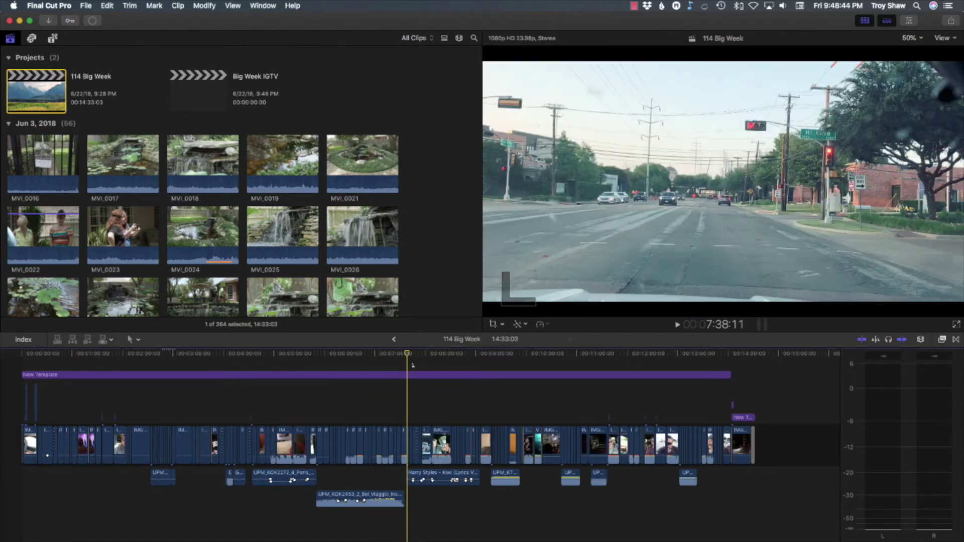
key(super+equal)
key(super+equal)
key(super+equal)
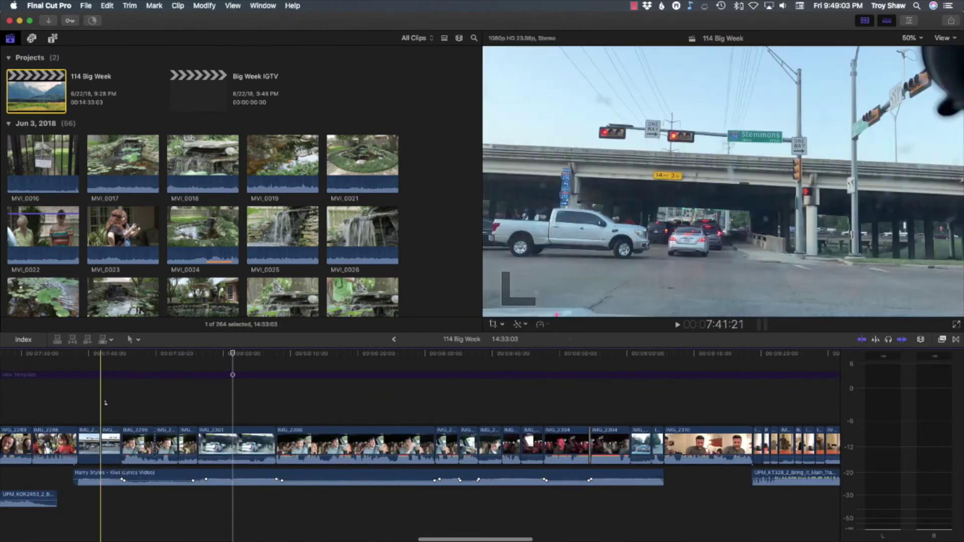
Combine the car-section clips and the Harry Styles - Kiwi audio into a compound clip named "114 Big Week Clip".
drag(98, 393, 658, 515)
right_click(573, 452)
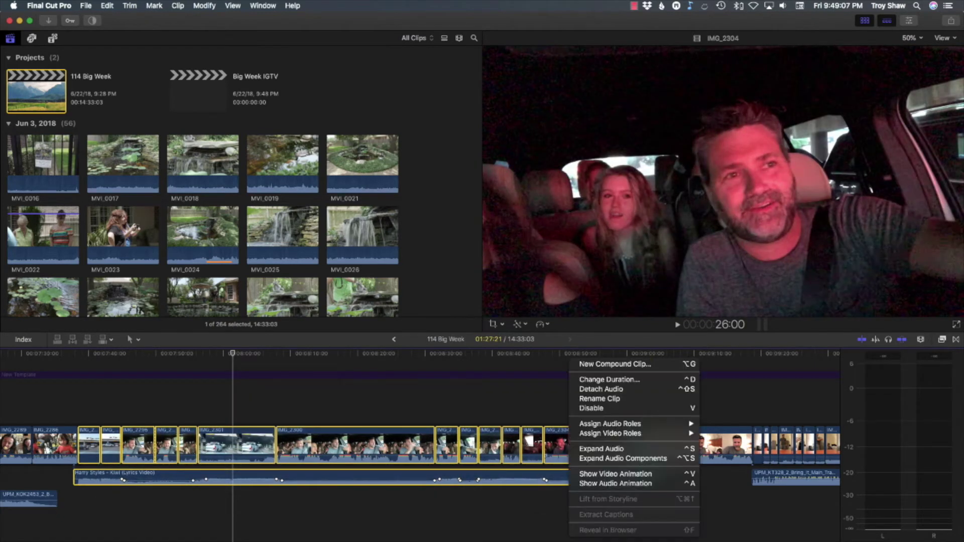
click(612, 364)
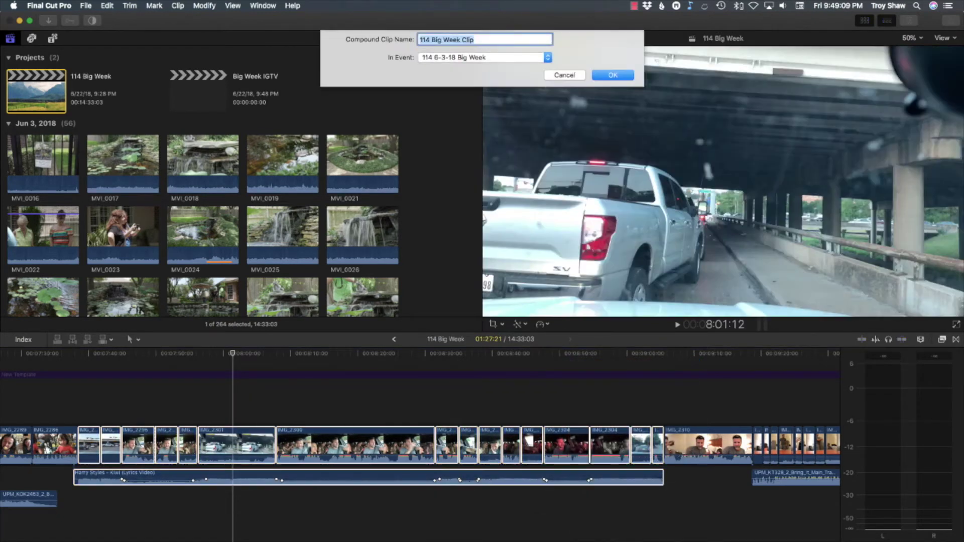
key(Return)
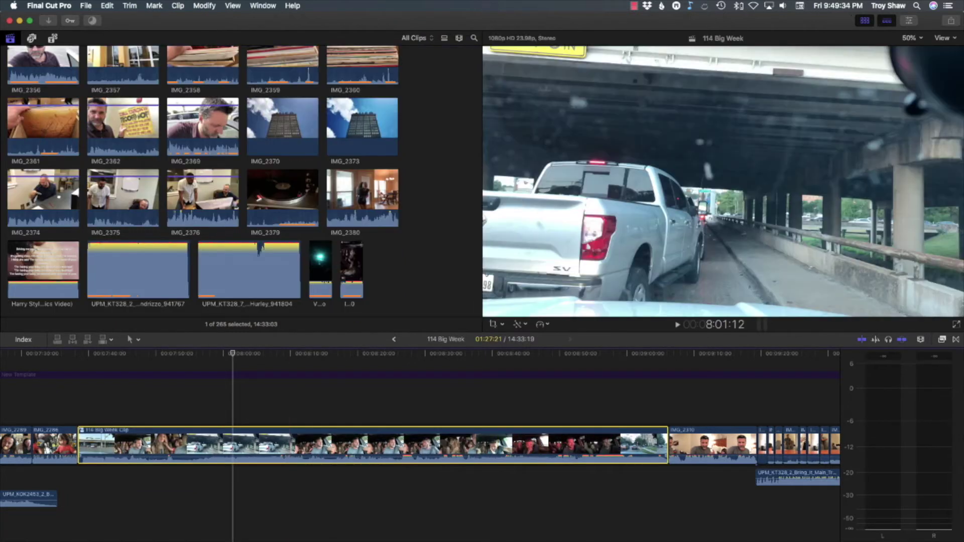
Paste the compound clip into the Big Week IGTV project and select it with the playhead at 43:00.
click(394, 340)
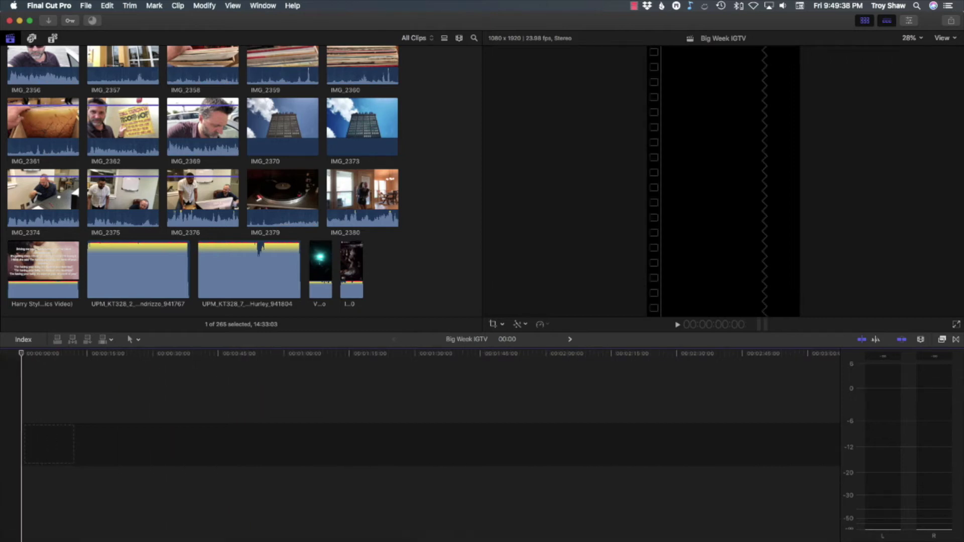
key(super+v)
click(210, 358)
click(245, 444)
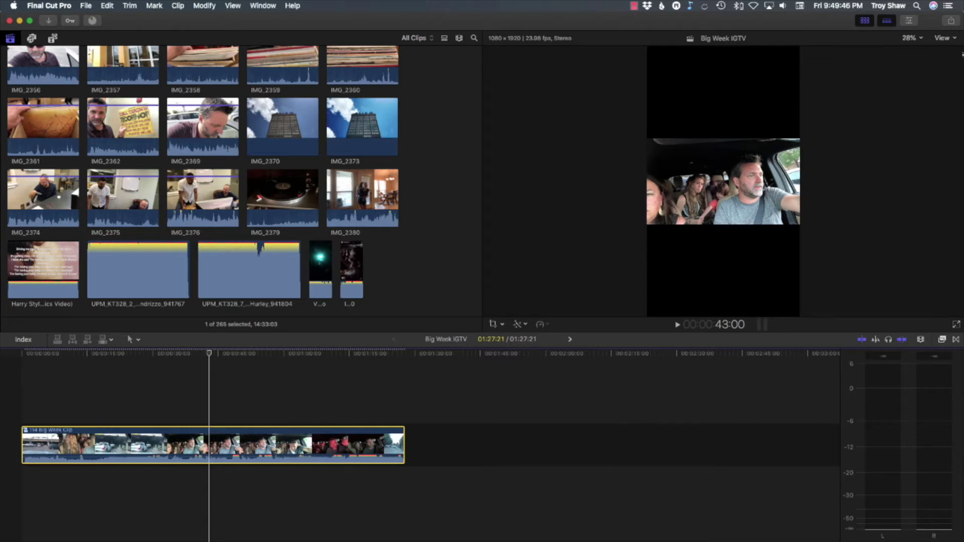
Set the compound clip's Spatial Conform type to Fill.
key(super+4)
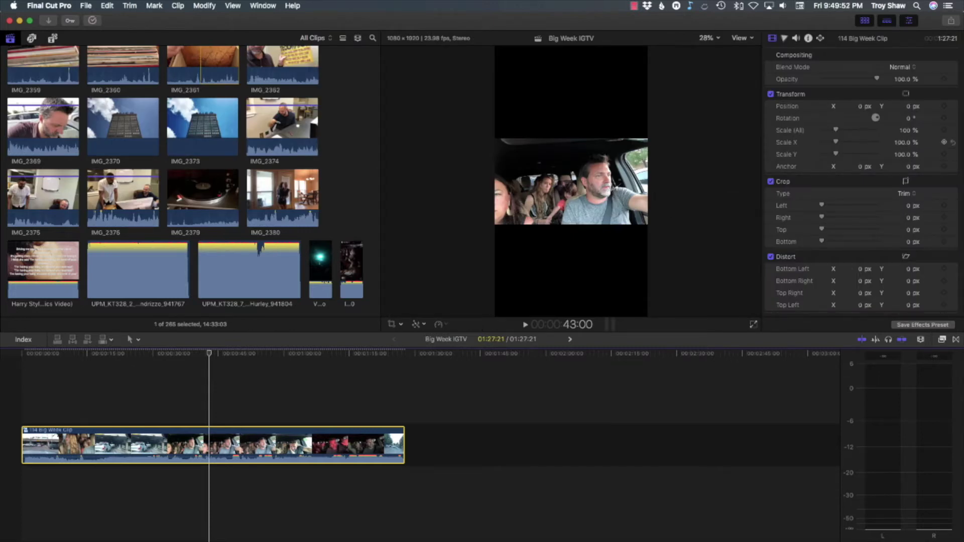
scroll(896, 243, down, 2)
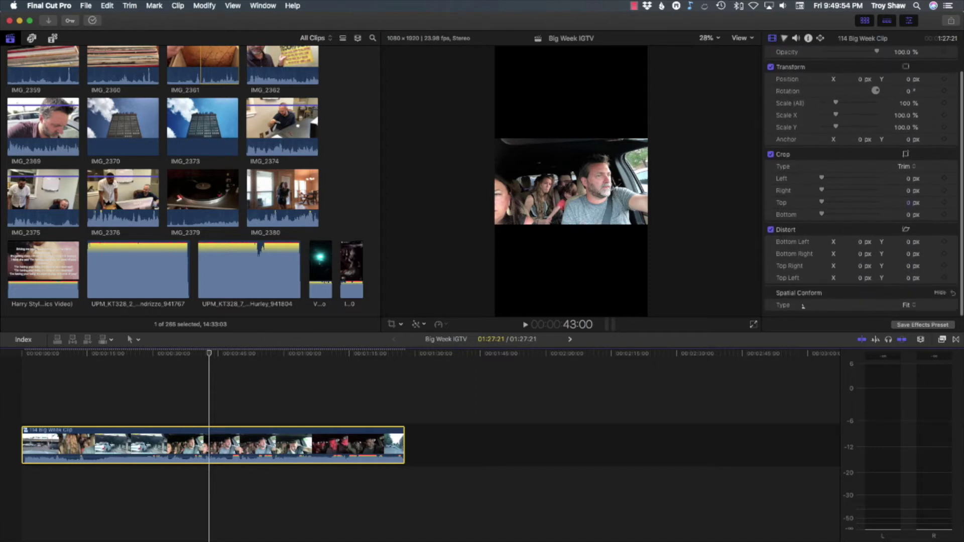
click(913, 306)
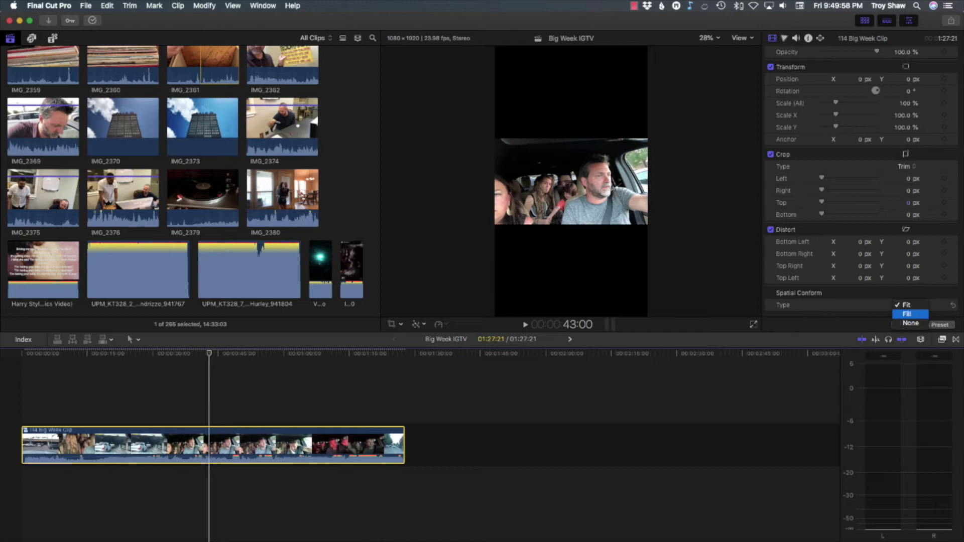
click(907, 314)
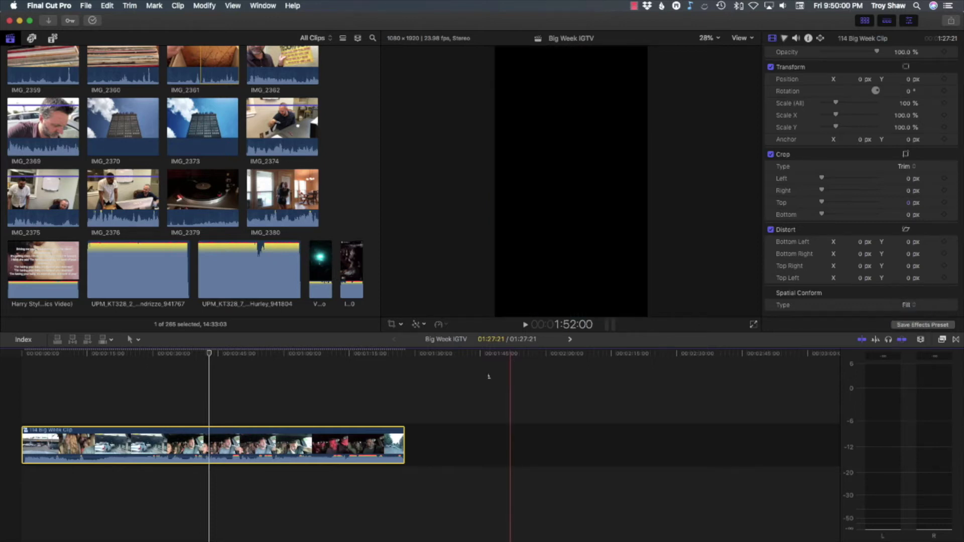
Play the opening seconds of the Big Week IGTV timeline to check the vertical framing.
click(80, 370)
click(26, 373)
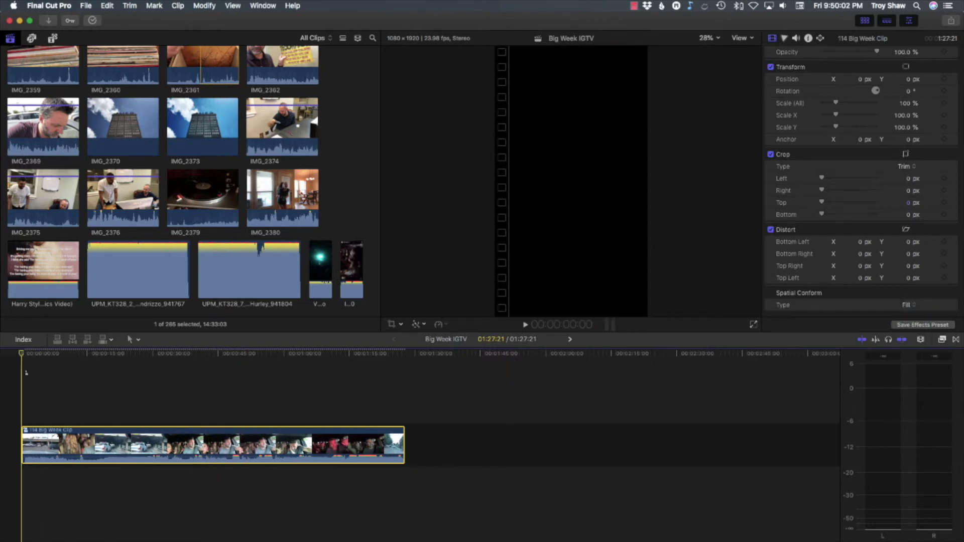
key(space)
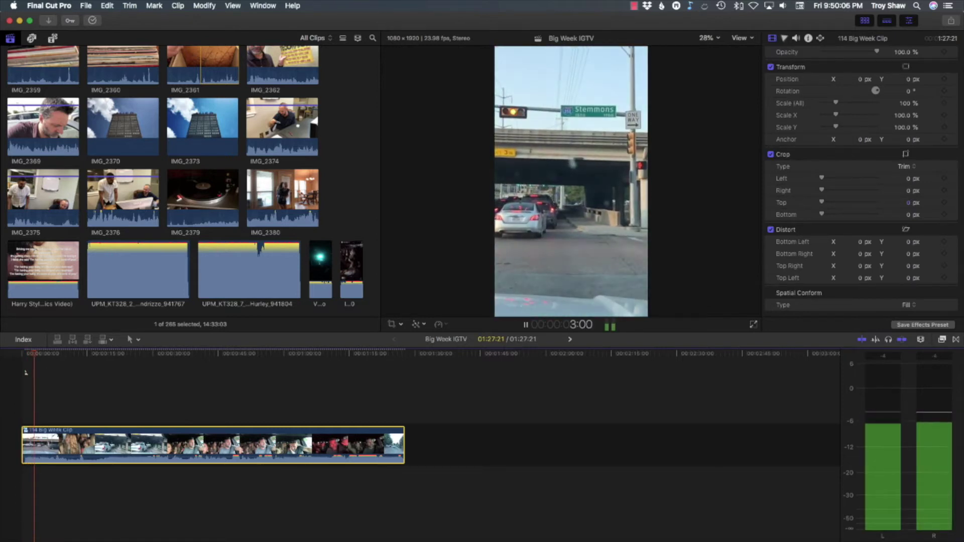
key(space)
With the frame at 37:03 for reference, scale the clip to 67% and shift its X position to -35.5 px.
drag(49, 365, 184, 367)
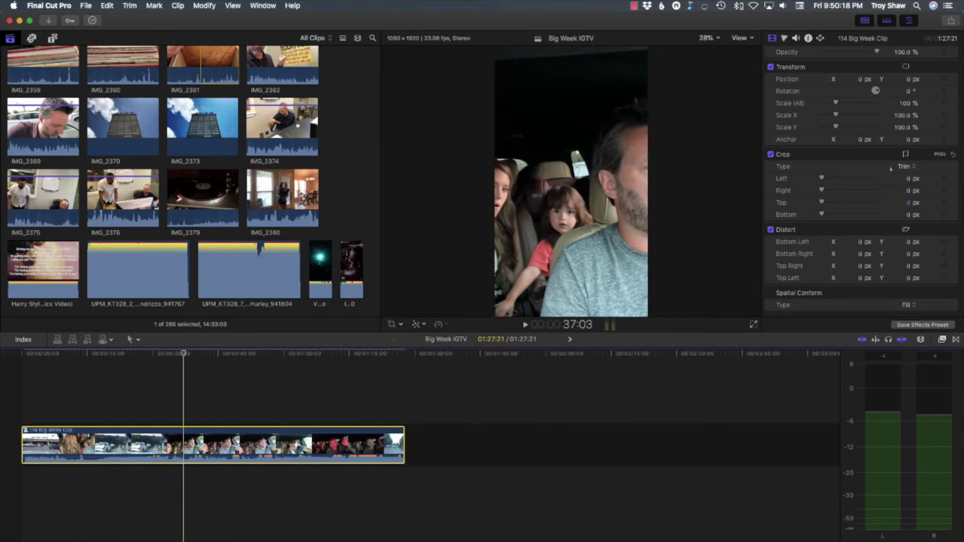
mouse_move(905, 104)
mouse_down()
mouse_move(905, 118)
mouse_move(904, 103)
mouse_up()
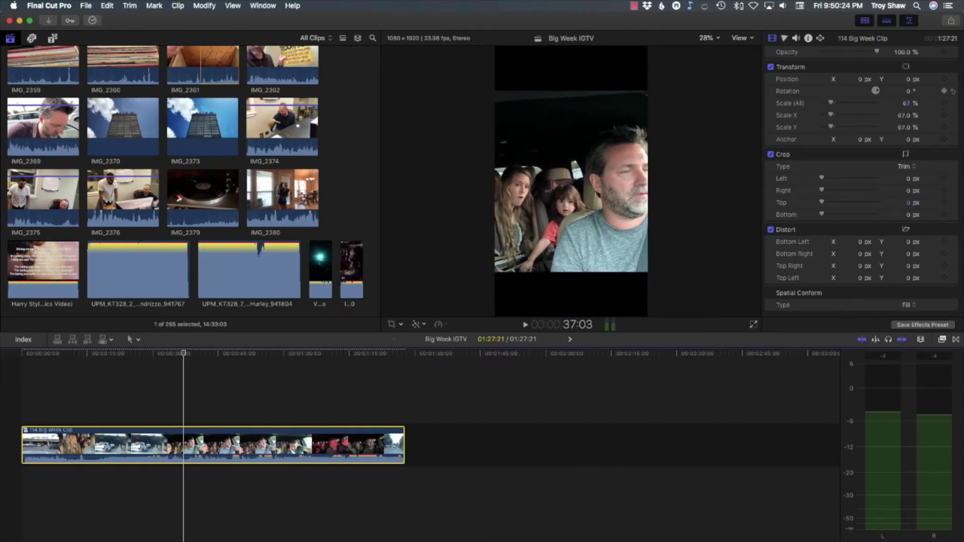
drag(855, 79, 855, 79)
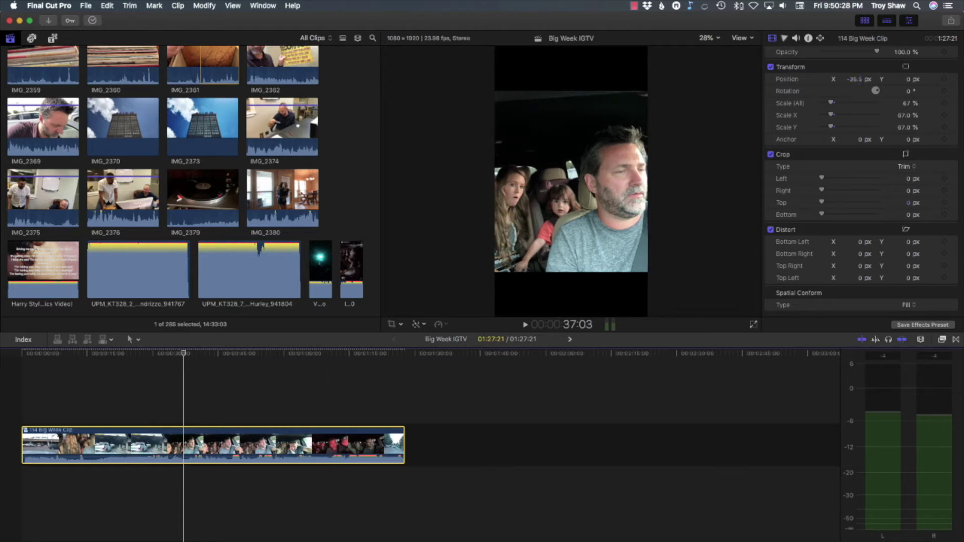
Insert a gap at the start of the timeline and set its duration to 1 second.
drag(184, 361, 21, 380)
key(alt+w)
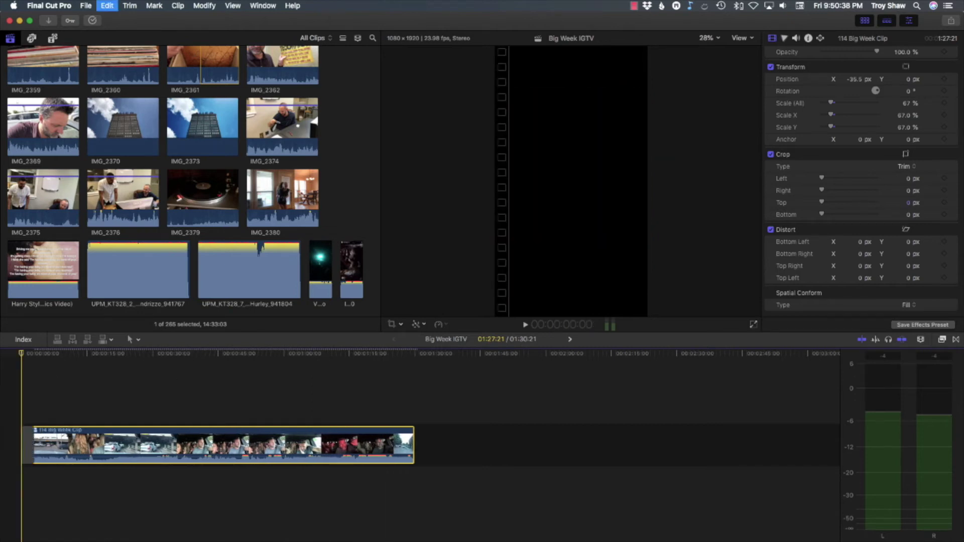
click(31, 457)
key(ctrl+d)
text(100)
key(Return)
Insert a gap after the end of the compound clip and set its duration to 1 second.
click(417, 365)
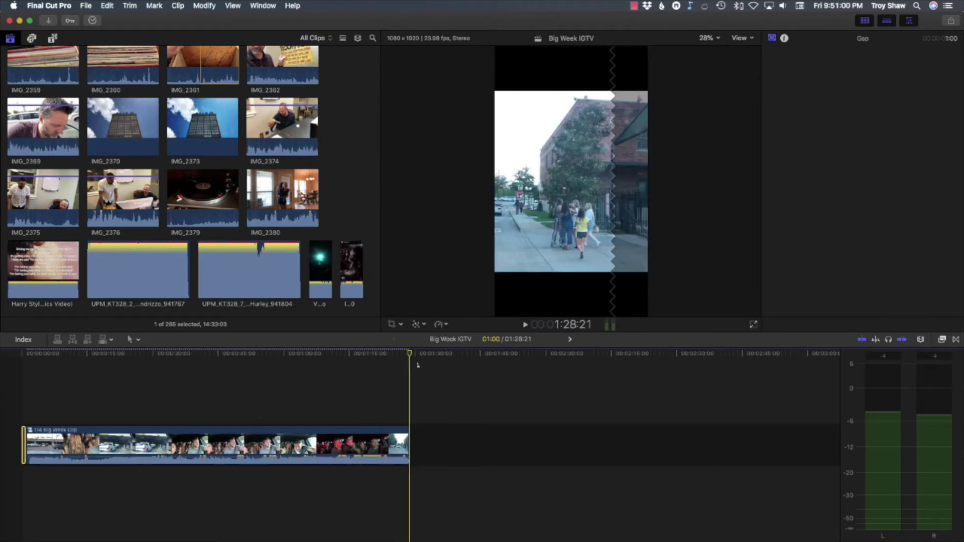
key(alt+w)
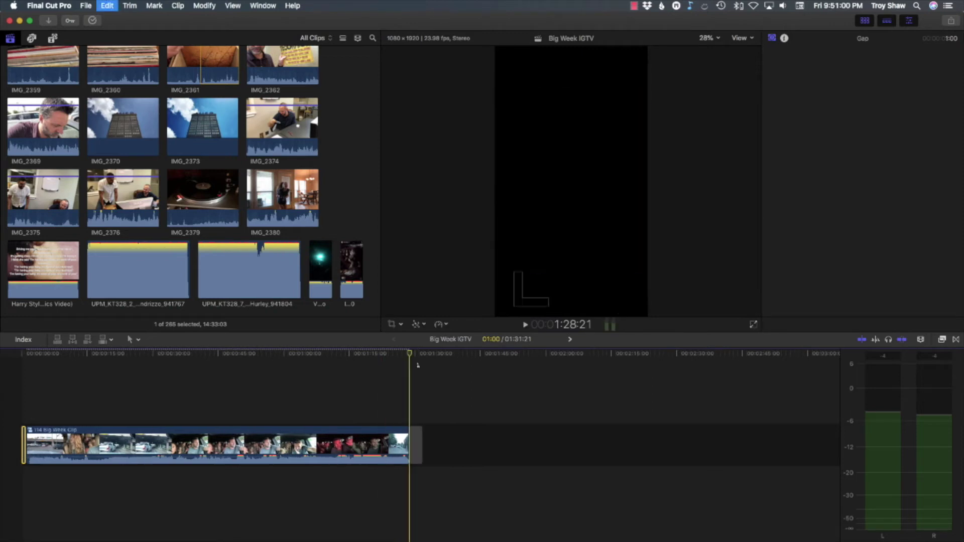
click(417, 452)
key(ctrl+d)
text(100)
key(Return)
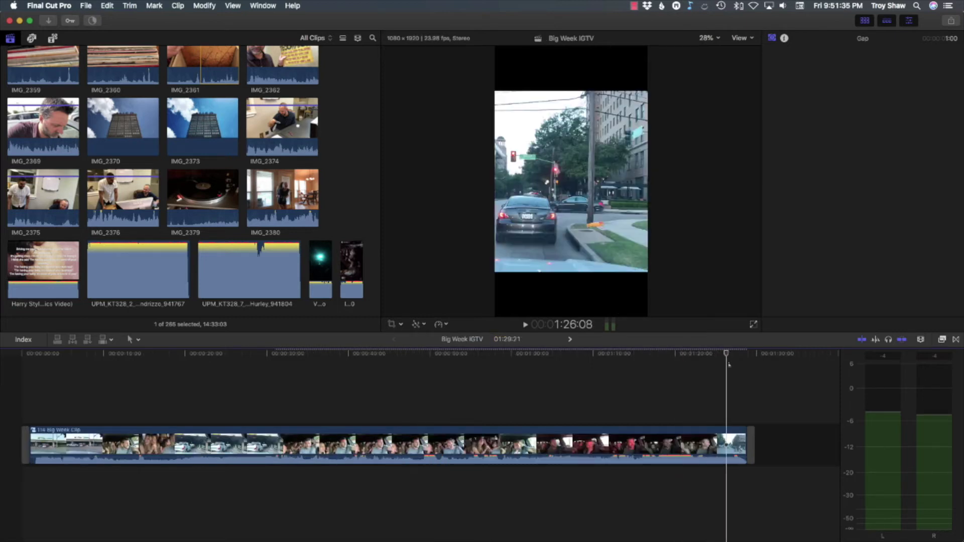
Add a Basic Title at 1:15:14 and extend it to the end of the compound clip.
click(660, 366)
click(638, 366)
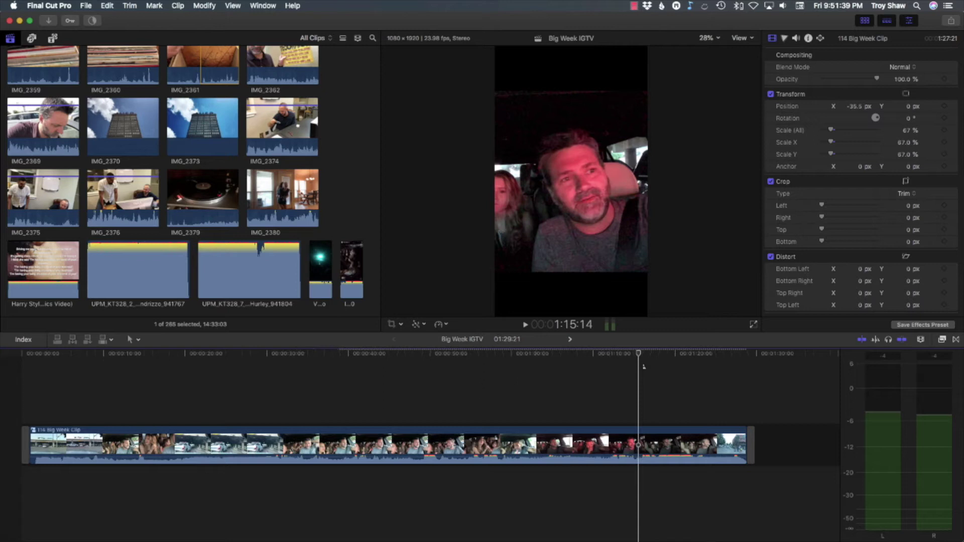
key(ctrl+t)
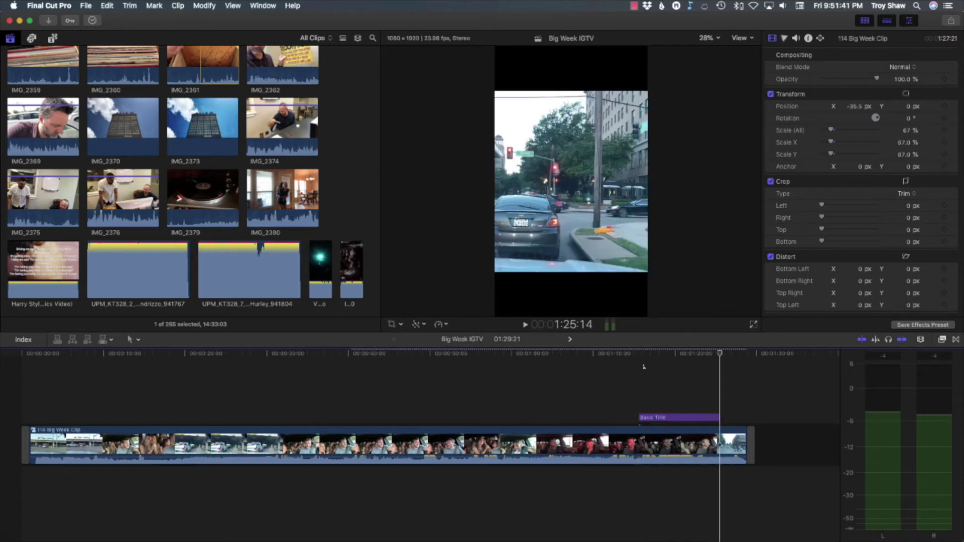
drag(719, 417, 720, 418)
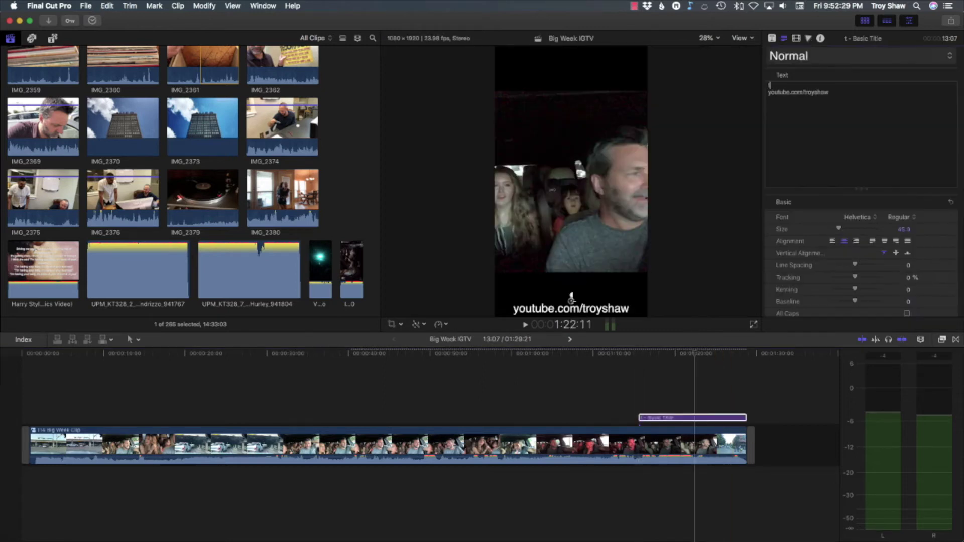
Add the lines "To see the full episode" and "go to" above the title's YouTube address, and move the title up within the frame.
text(To see th)
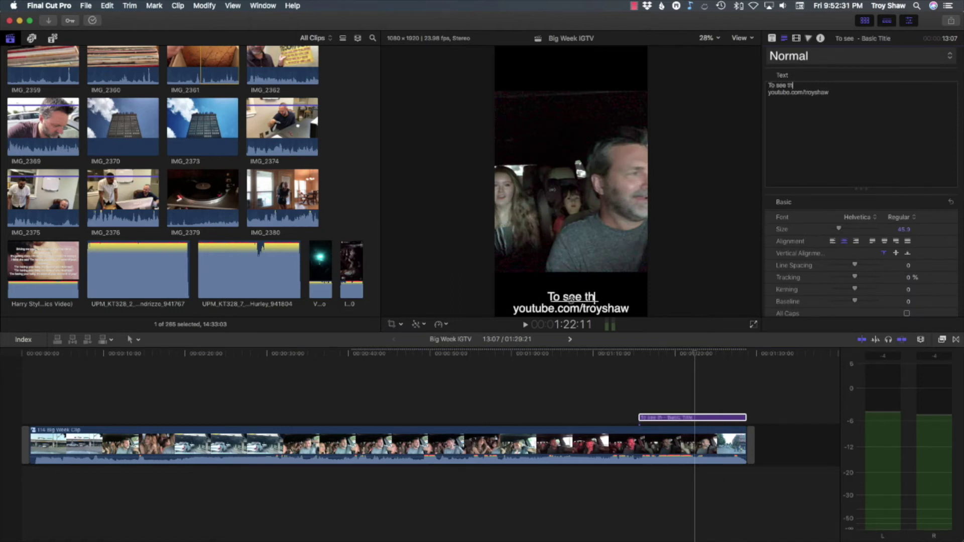
text(e full)
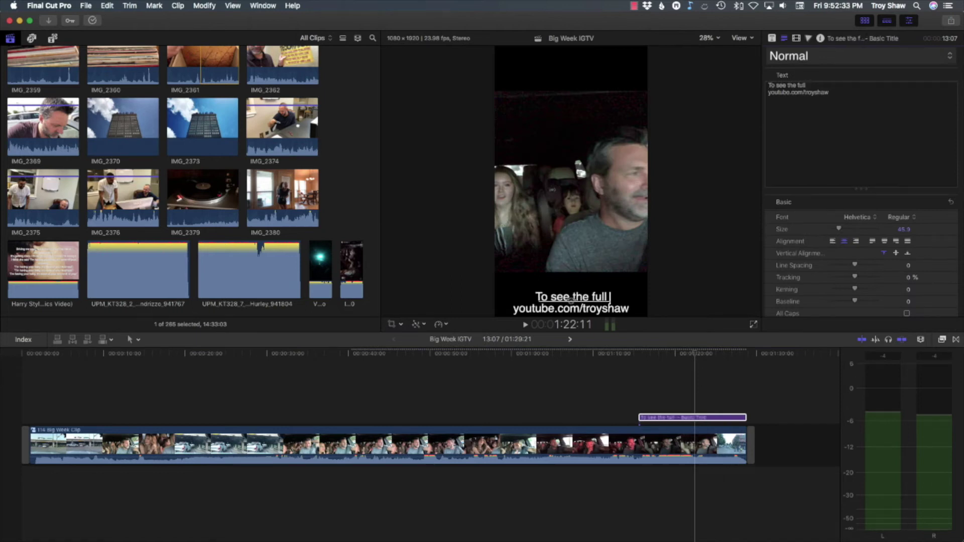
text( episode)
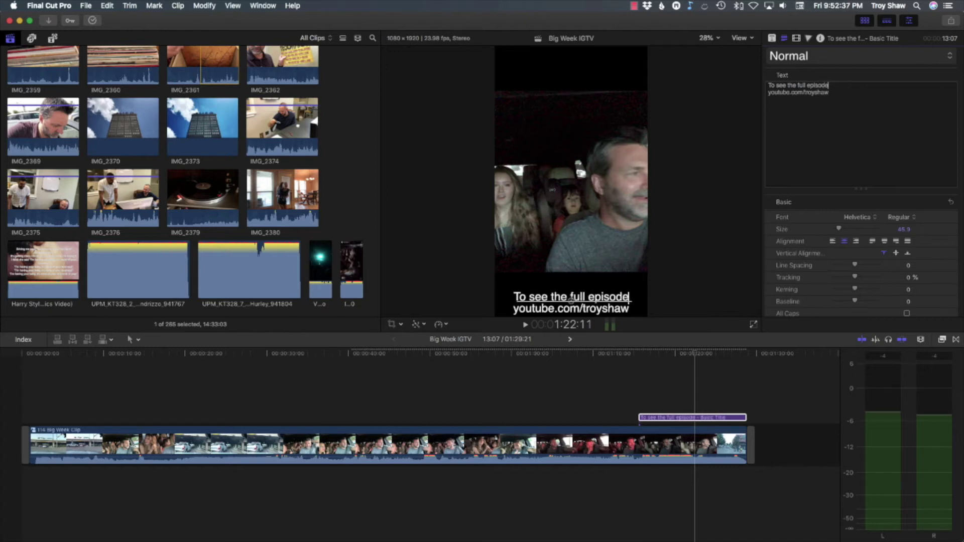
key(Return)
text(go to)
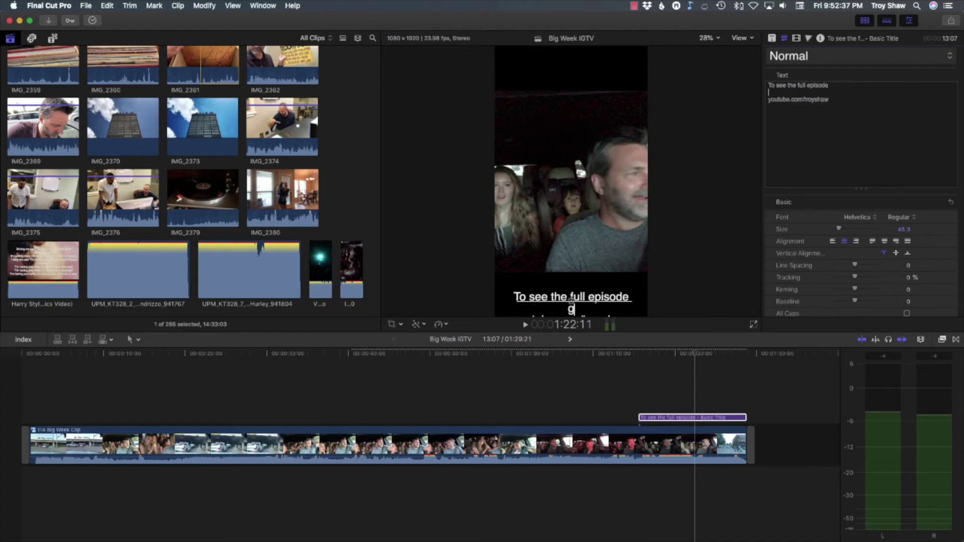
drag(573, 310, 574, 293)
Apply the default transition to the start of the title and play the timeline back from 1:14:19.
click(638, 369)
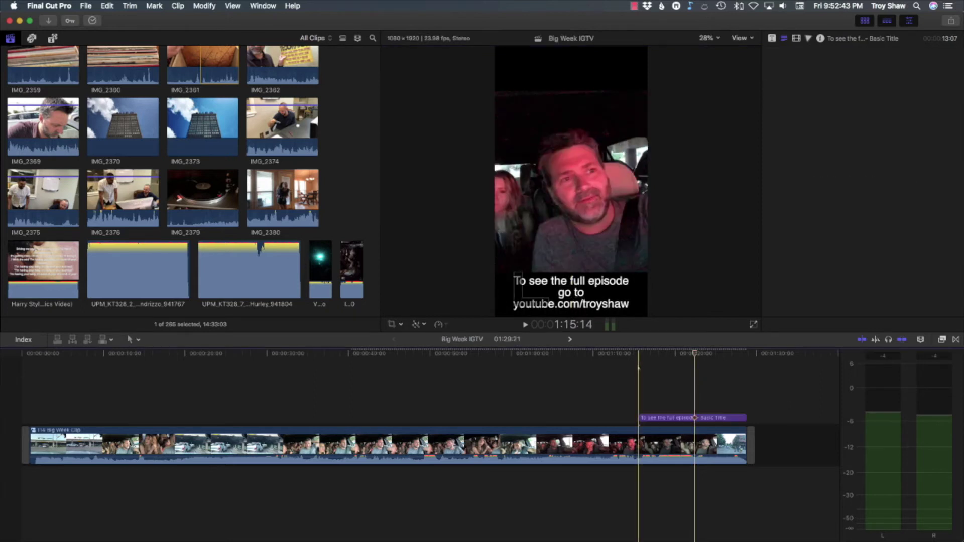
click(632, 370)
click(641, 419)
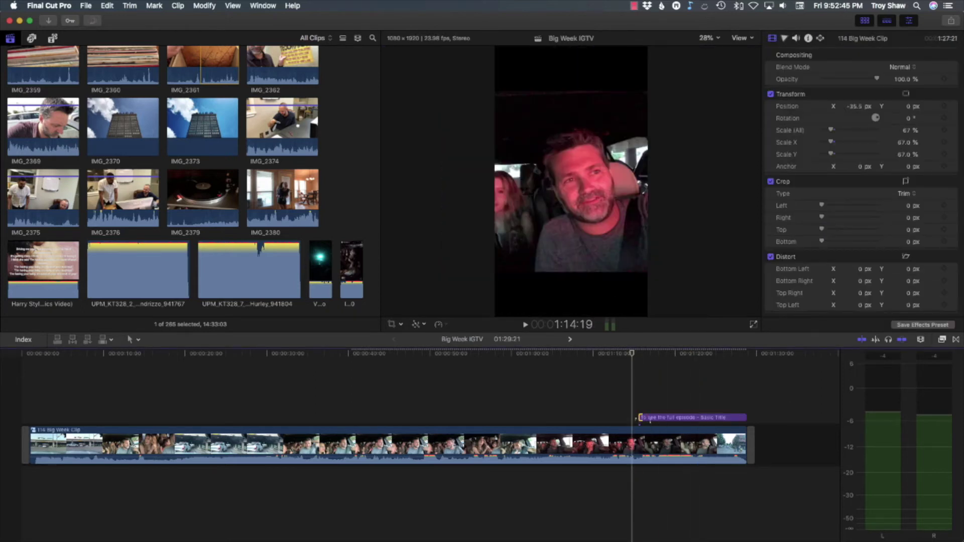
key(super+t)
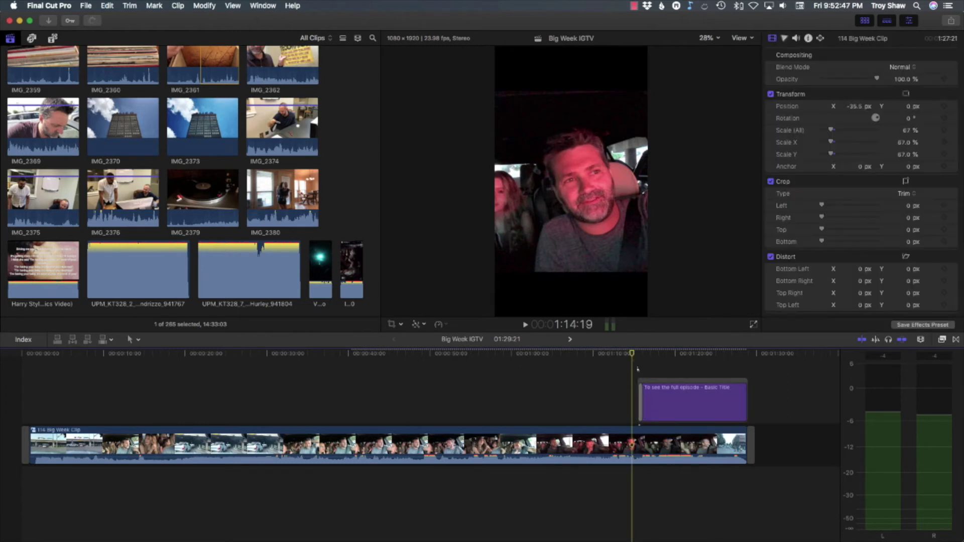
key(space)
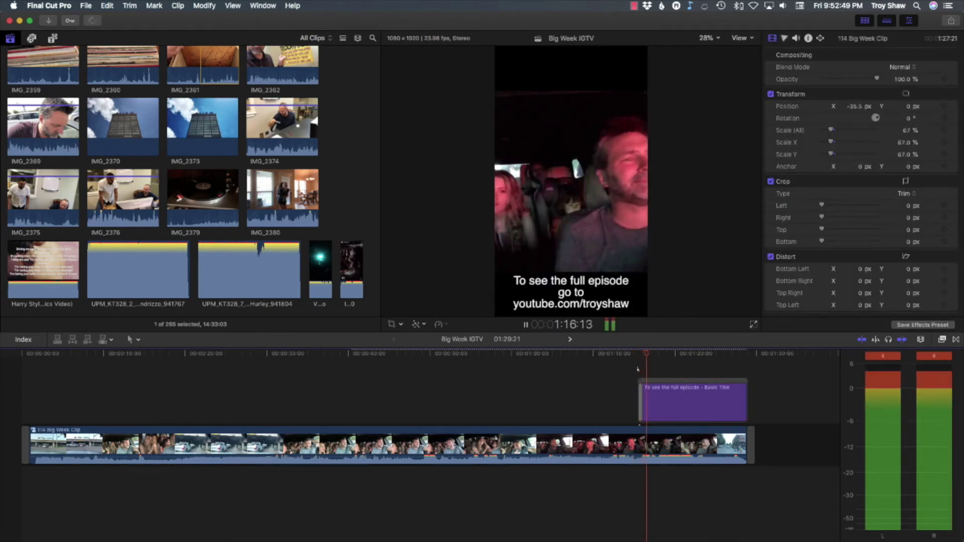
key(space)
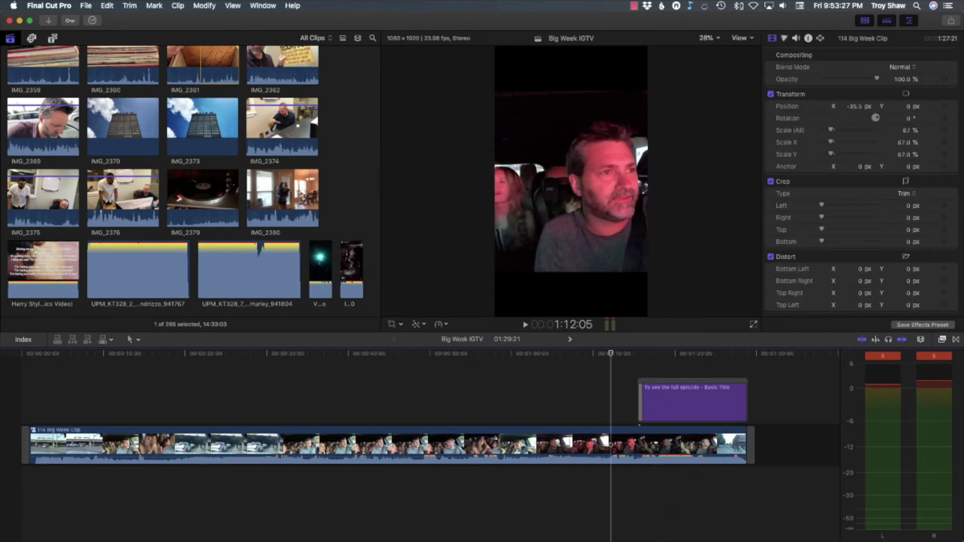
Prepare a Master File export of Big Week IGTV with the Video and Audio format and the H.264 codec.
click(951, 20)
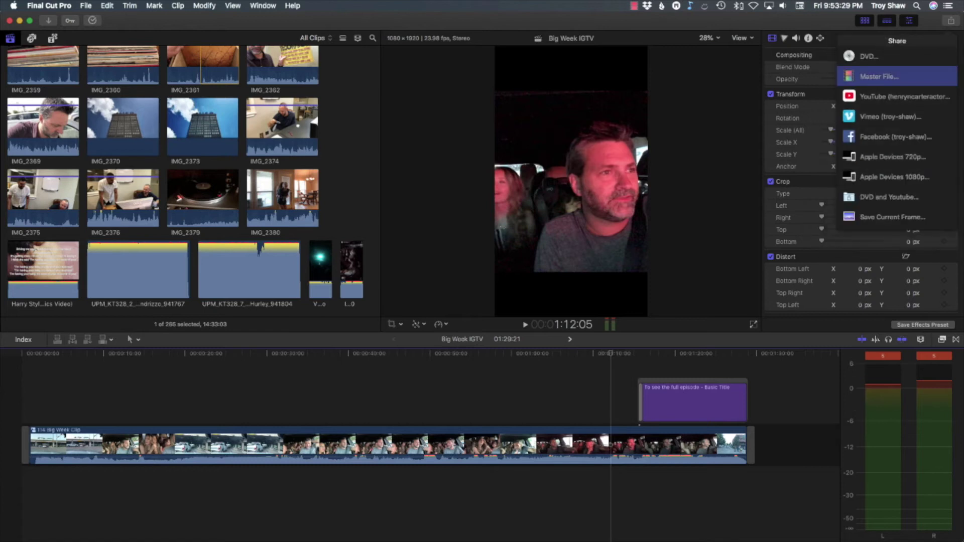
click(878, 77)
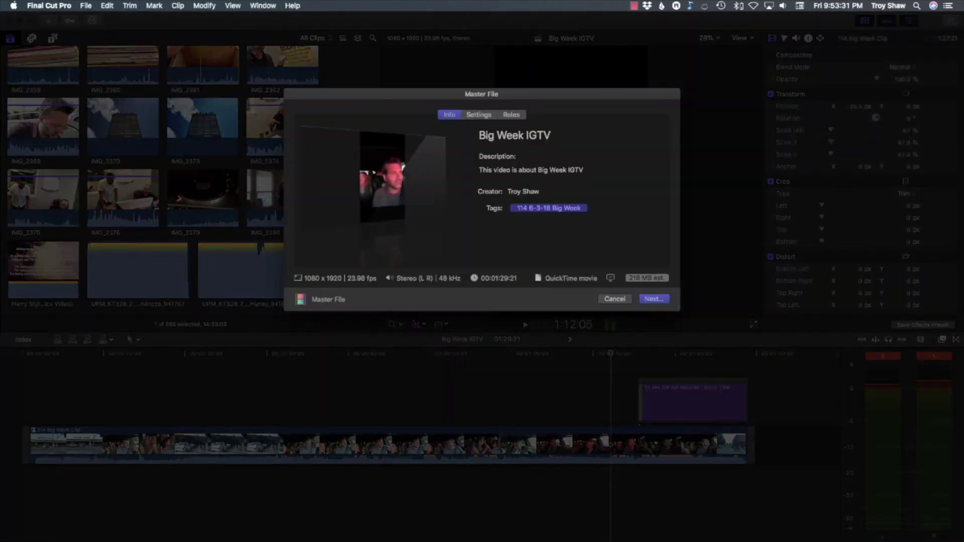
click(479, 115)
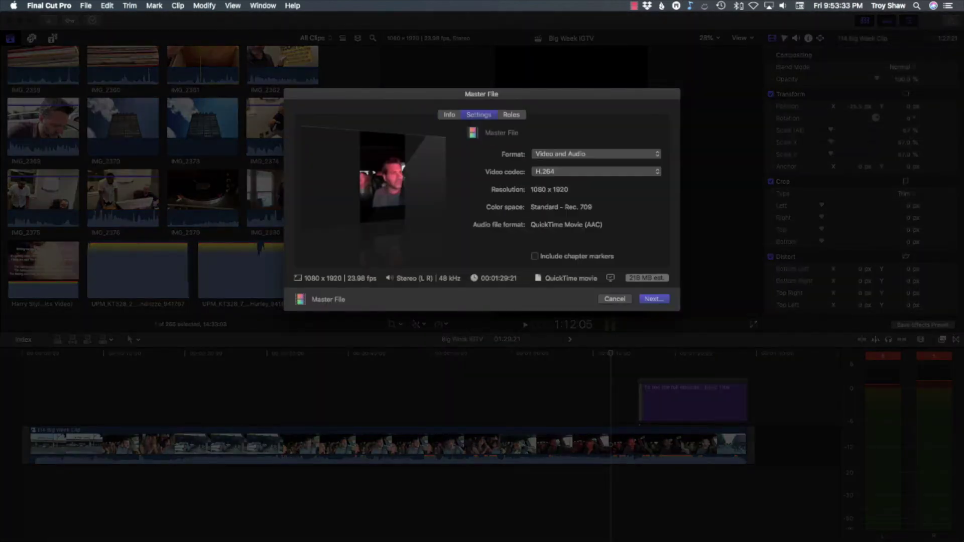
click(596, 154)
click(596, 154)
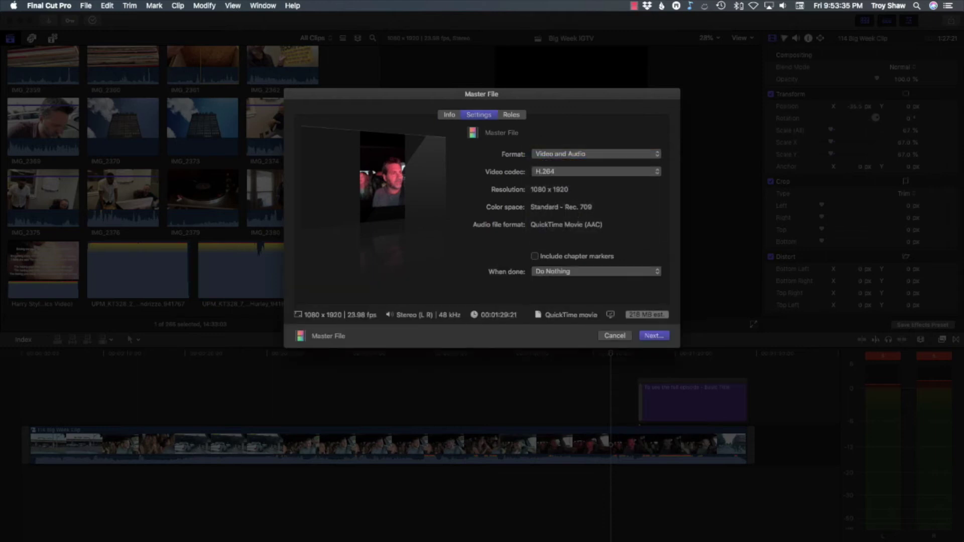
click(596, 172)
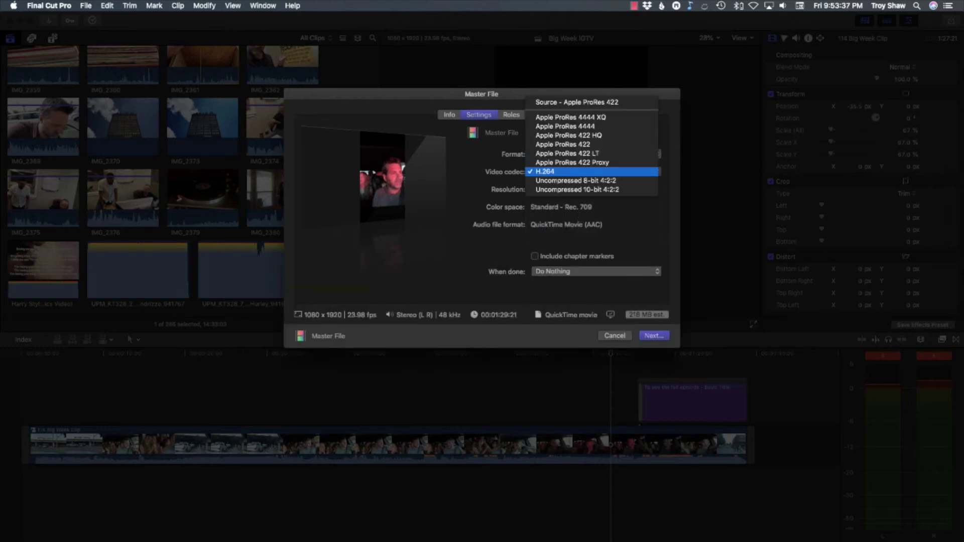
click(596, 172)
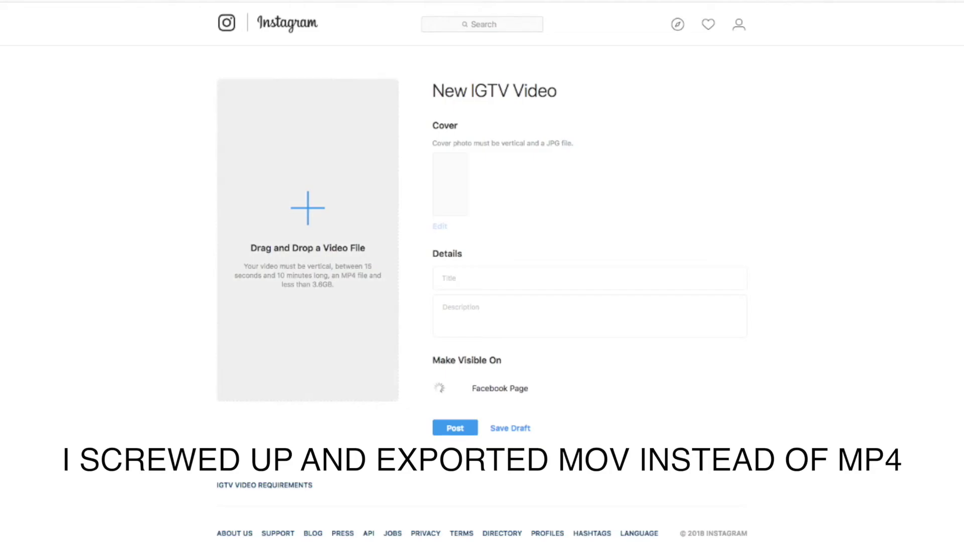
click(307, 240)
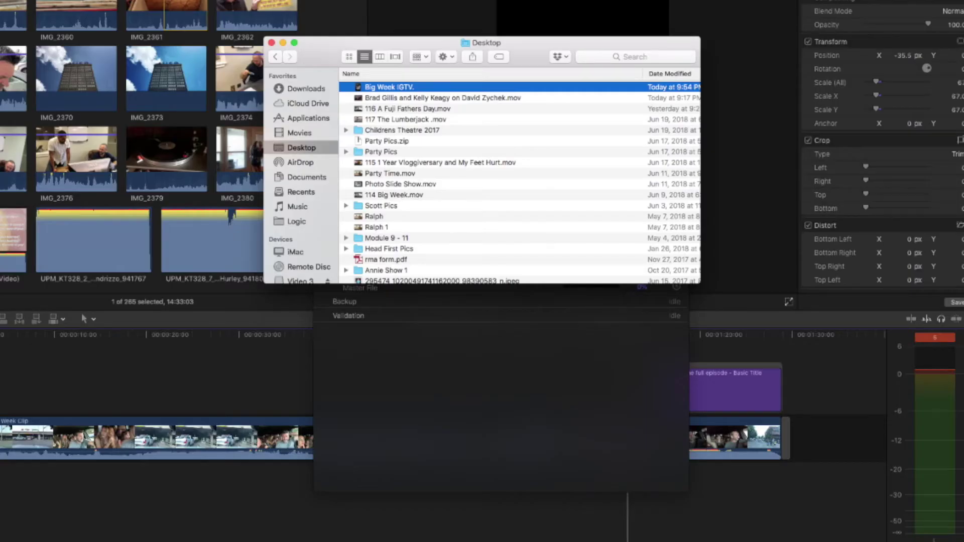
key(Return)
text(.mov)
click(482, 173)
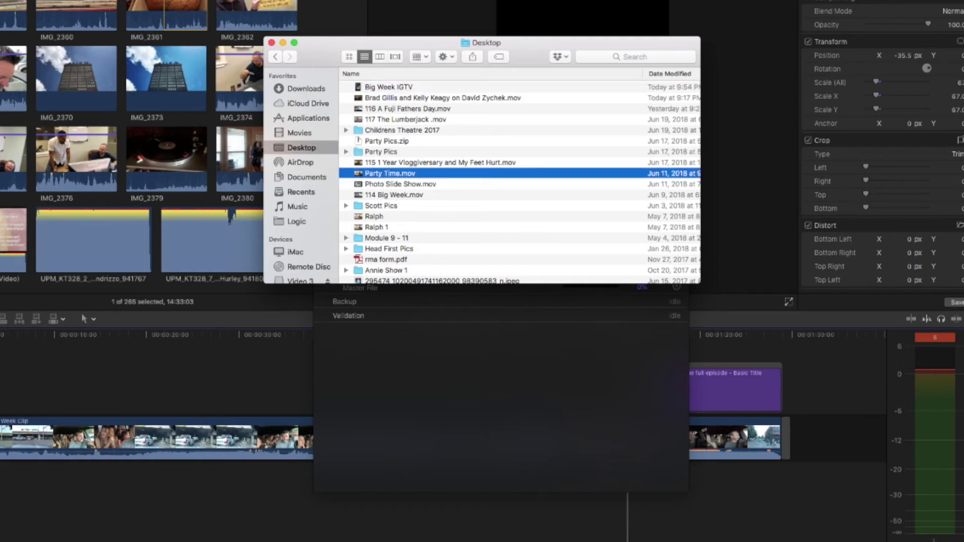
Rename the exported video file on the Desktop as Big Week IGTV.mp4, accepting the extension change.
click(396, 87)
key(Return)
click(428, 86)
key(BackSpace)
key(BackSpace)
key(BackSpace)
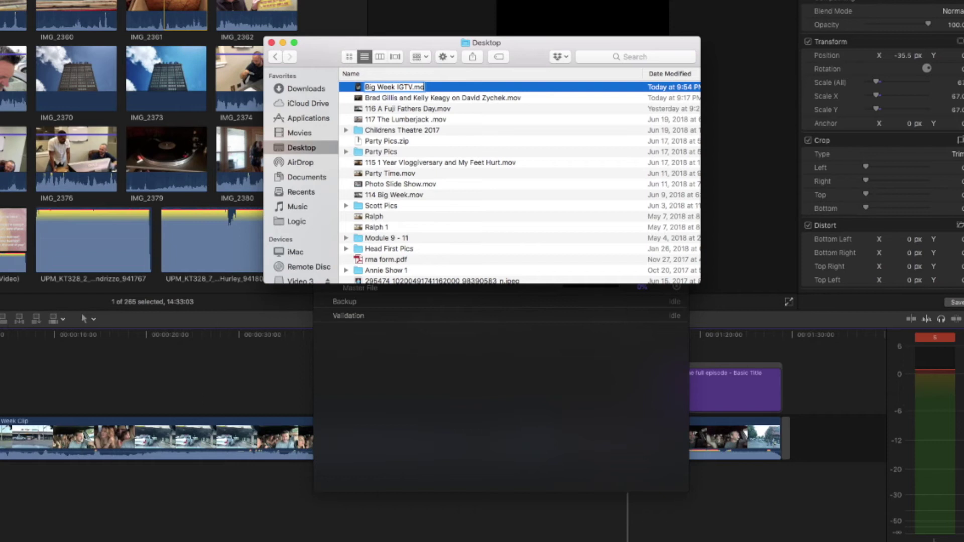
text(mp4)
key(Return)
key(Return)
key(p)
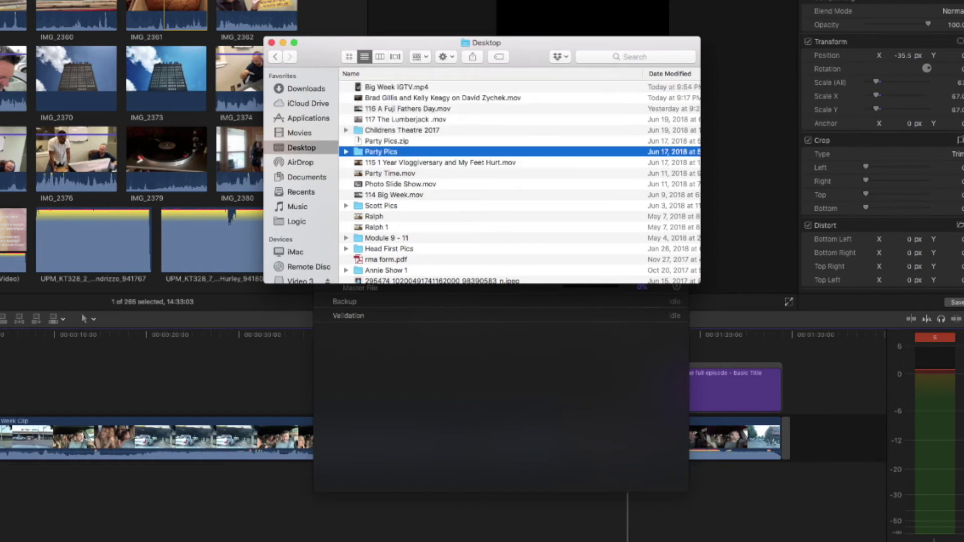
Switch to Instagram, upload Big Week IGTV.mp4 from the Desktop as the new IGTV video, and title it "Big Fun at Harry Styles Concert".
click(280, 527)
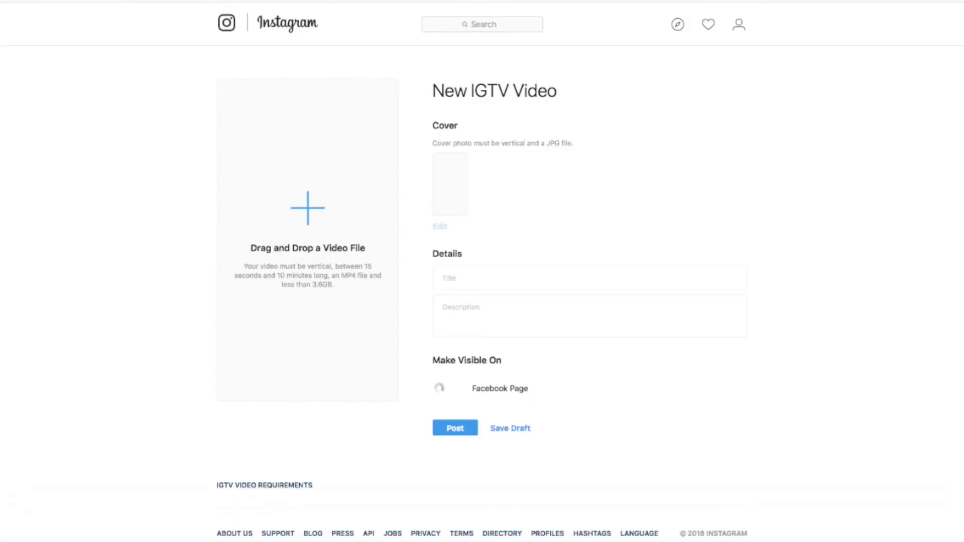
click(308, 208)
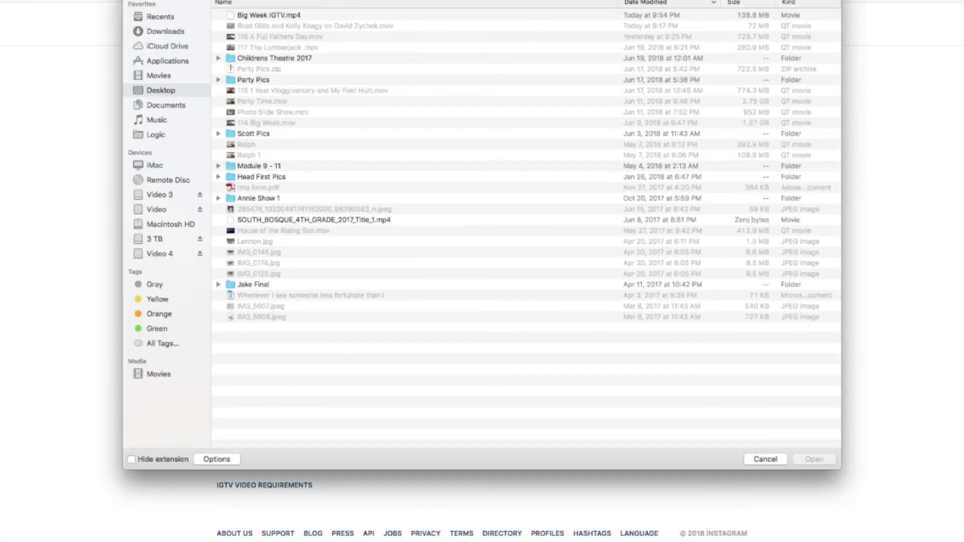
click(269, 15)
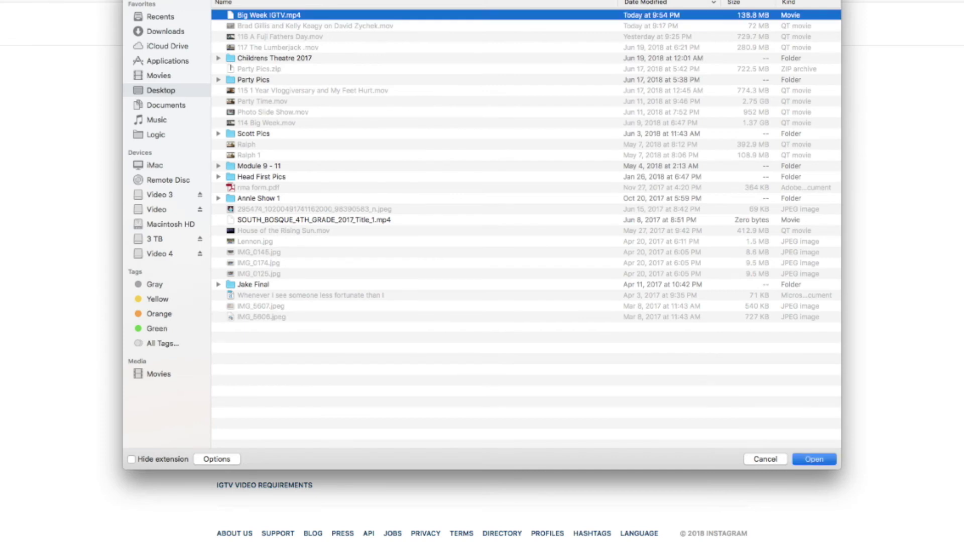
click(814, 460)
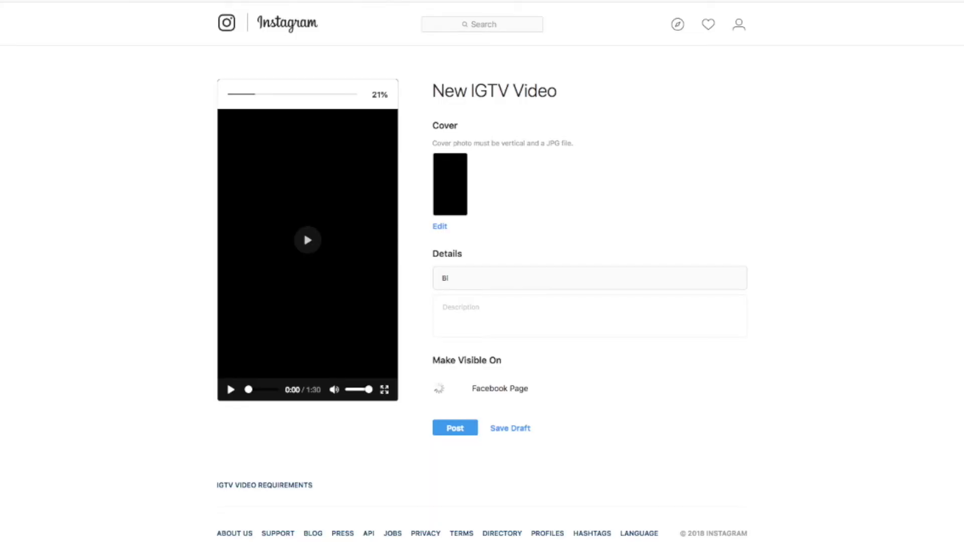
text(ig Fun at Harry Styles Concert)
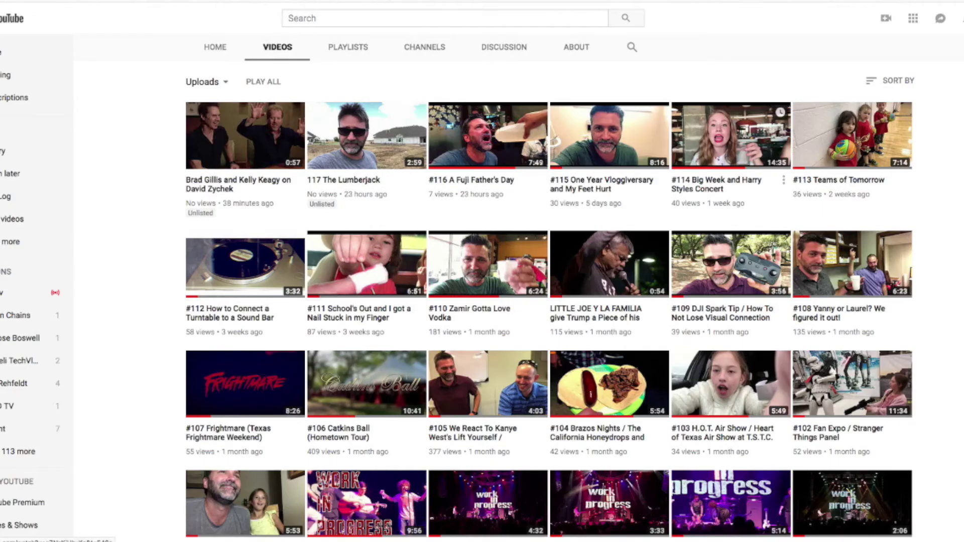
Copy the share link of YouTube video #114 Big Week and Harry Styles Concert and substitute it for the channel address in the IGTV description.
click(730, 134)
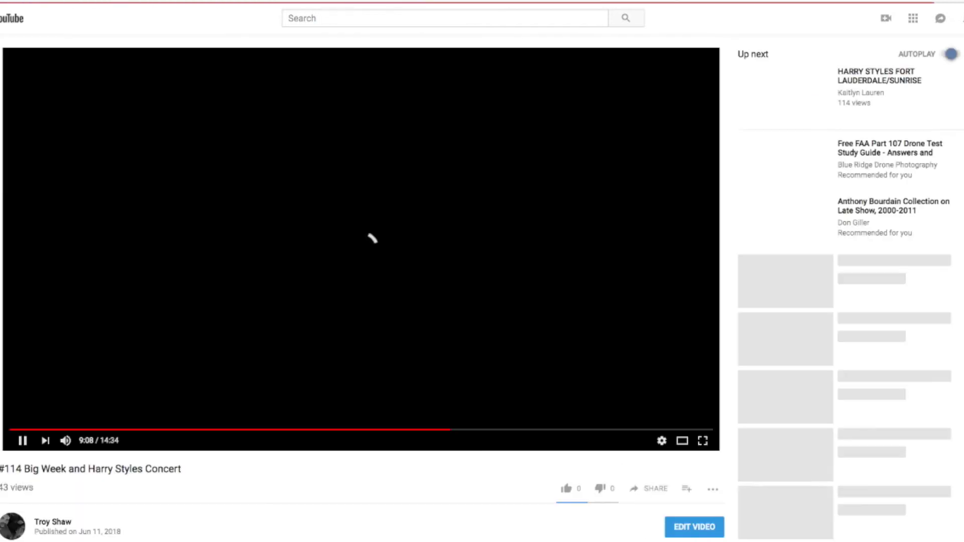
key(space)
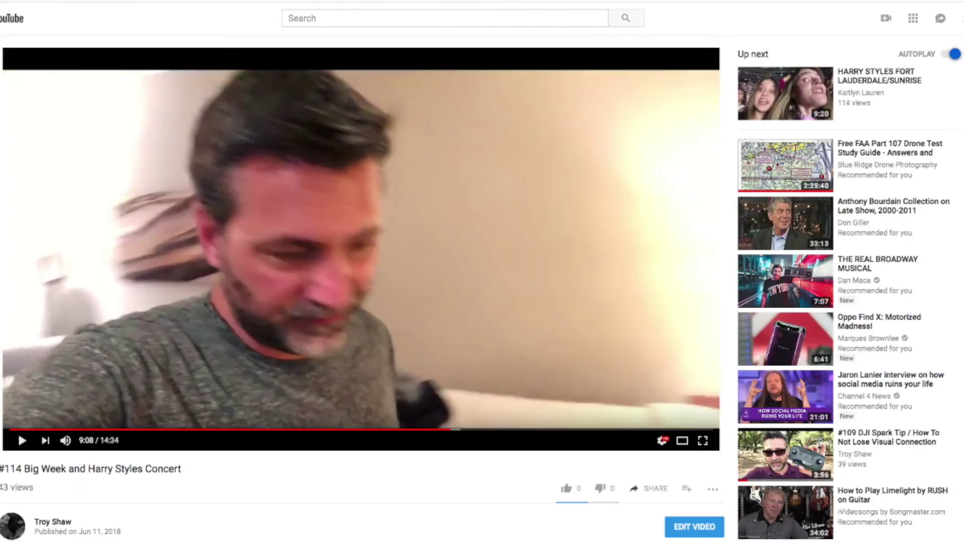
click(648, 488)
click(590, 224)
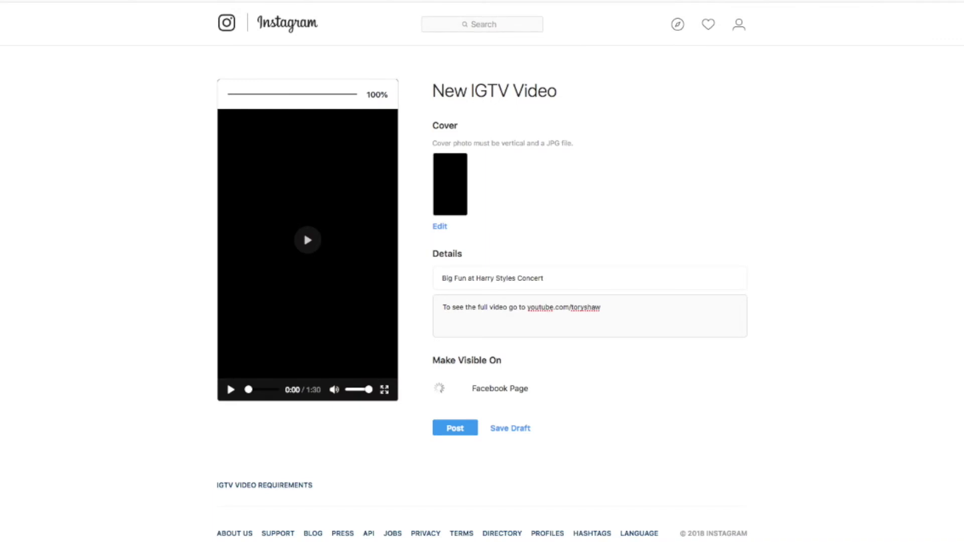
key(alt+shift+Left)
key(alt+shift+Left)
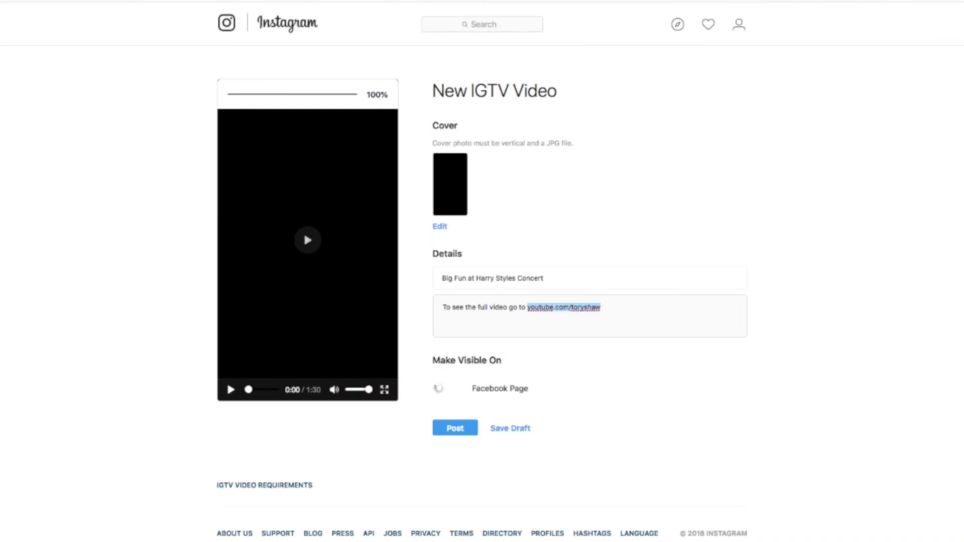
key(ctrl+v)
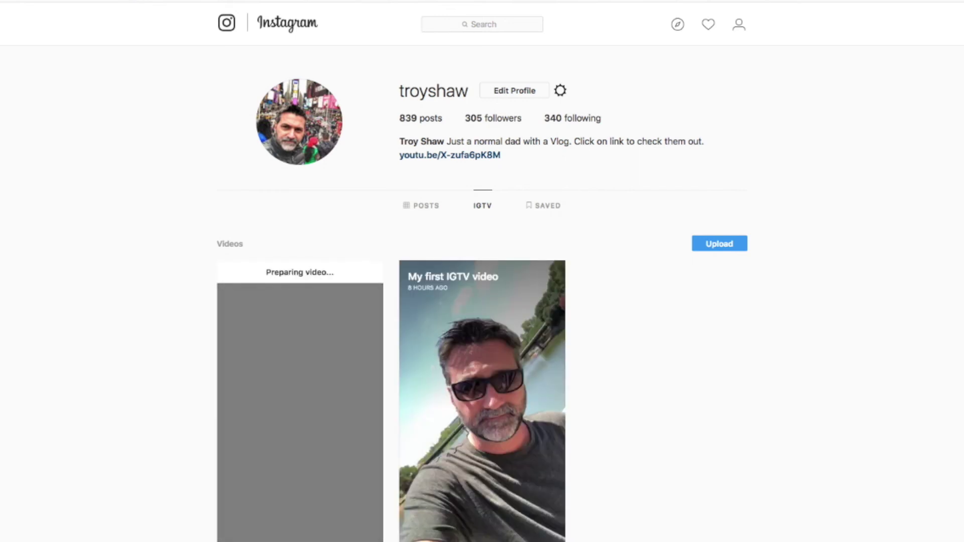
Open the posted "Big Fun at Harry Styles Concert" video from the profile's IGTV videos and play it.
scroll(482, 301, down, 3)
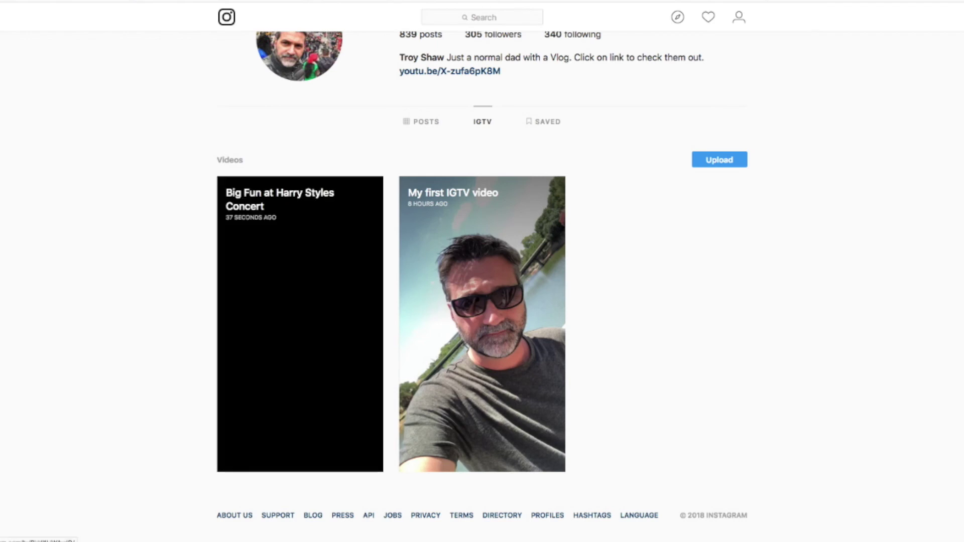
click(379, 197)
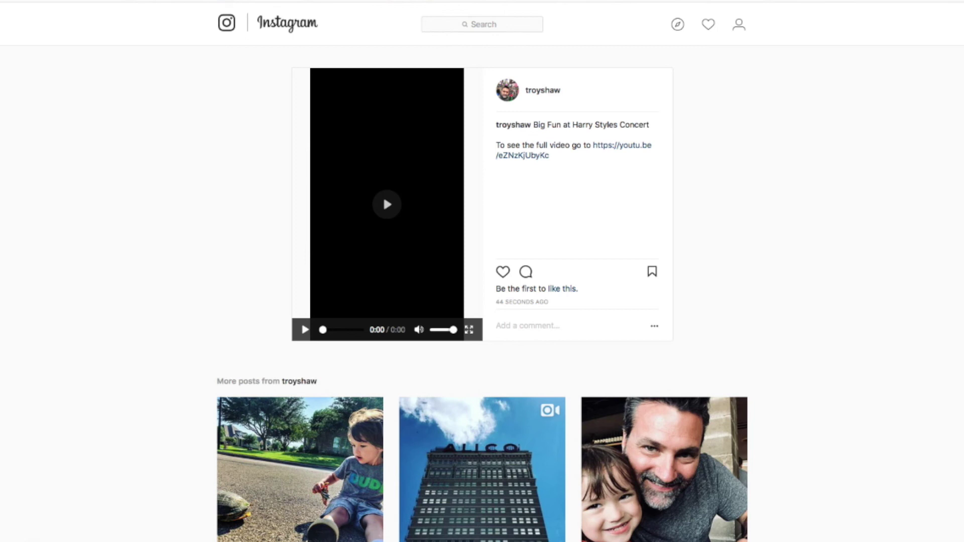
click(384, 195)
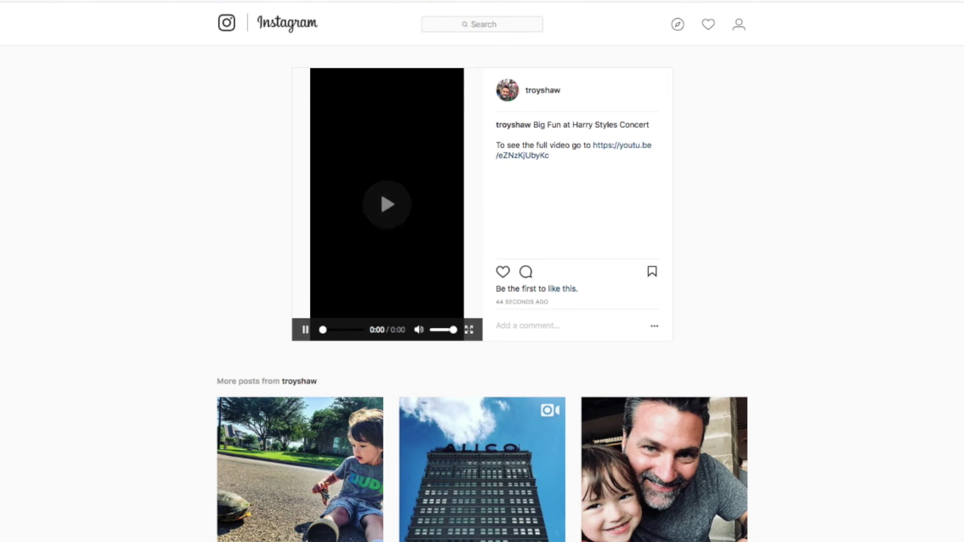